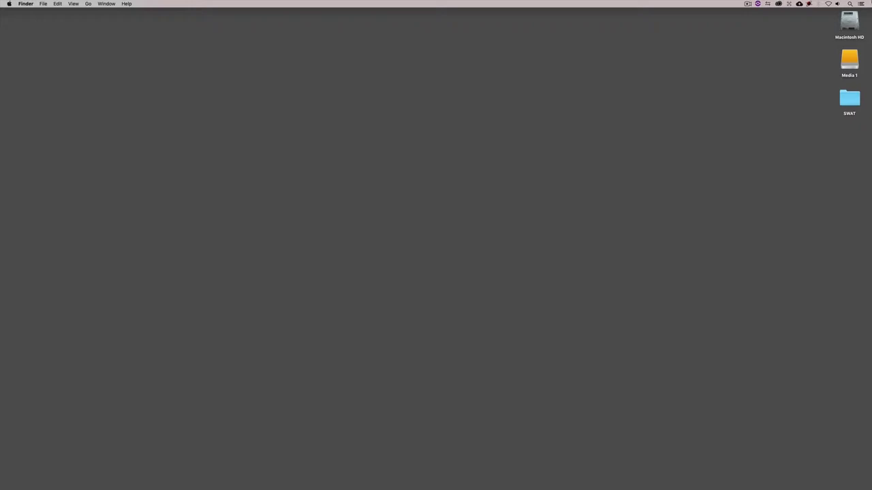
Step: Switch to SCRATCH VR and create and enter a project named Introduction to VR with the HD 1080-30 format
key("super+Tab")
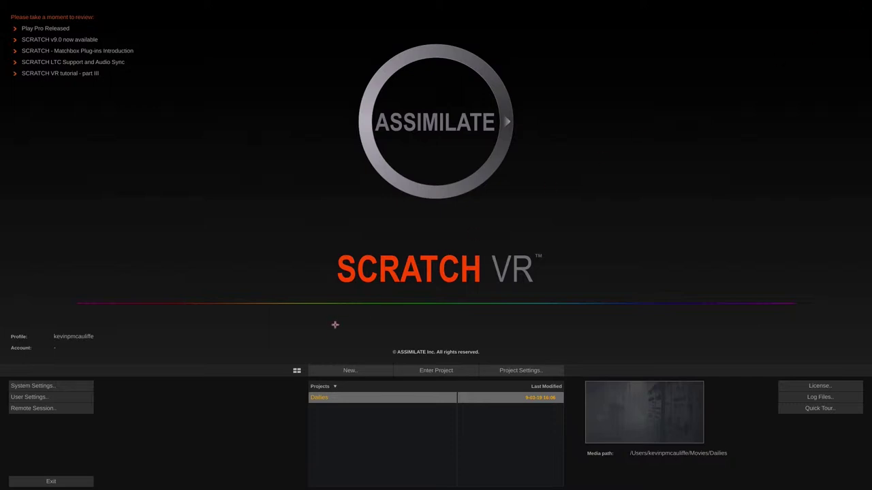
left_click(335, 371)
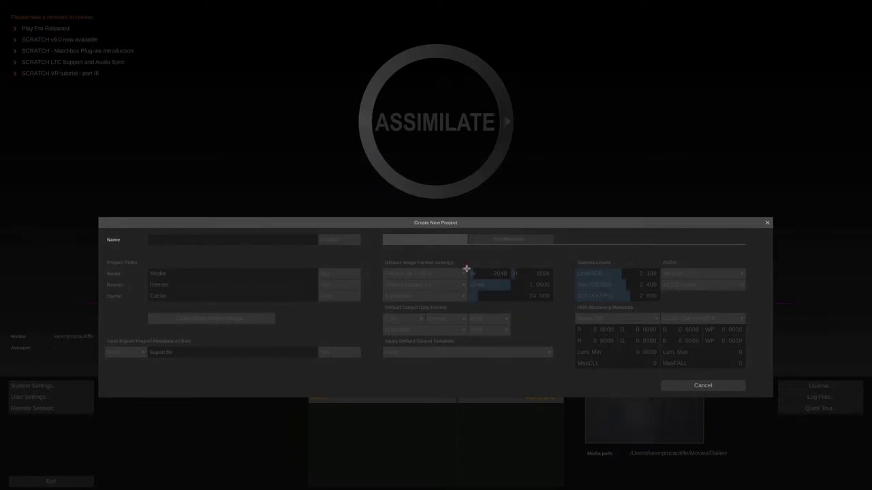
type("Introduction to VR")
left_click(330, 239)
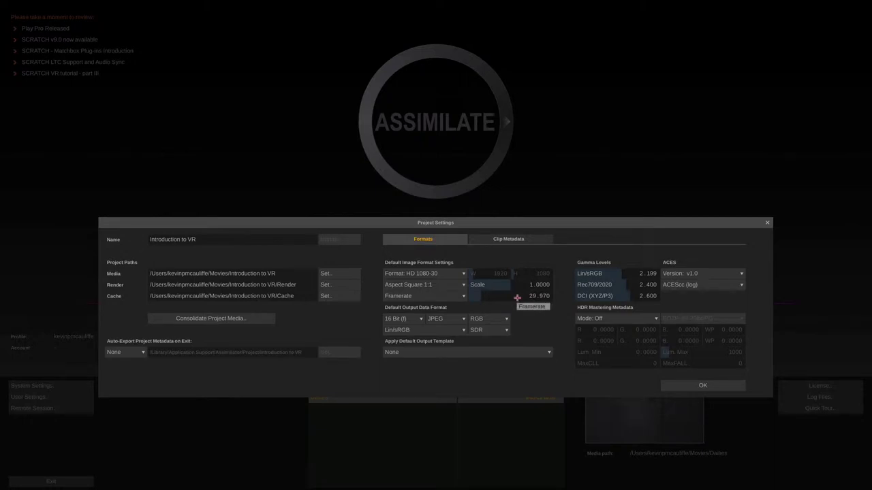
left_click(694, 386)
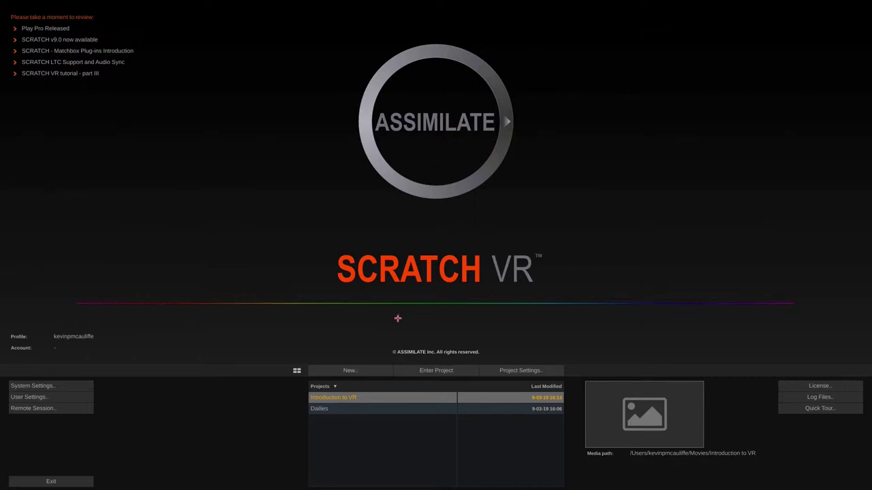
left_click(415, 374)
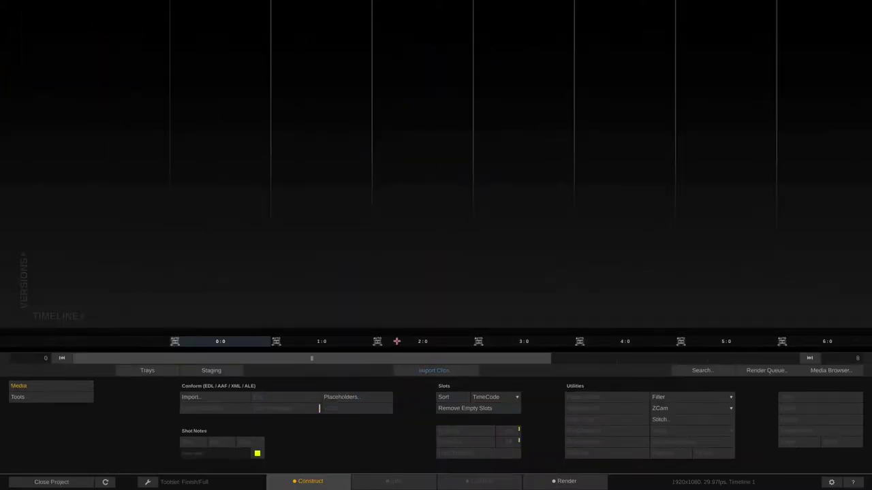
Step: Import all the SWAT .mov clips, V1-0001 through V1-0013, from the SWAT folder on the Desktop into the timeline
left_click(409, 371)
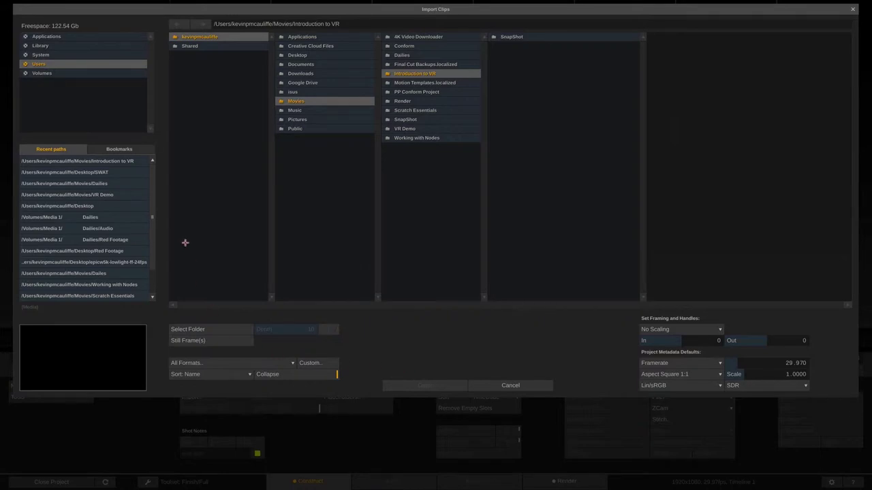
left_click(109, 149)
left_click(43, 230)
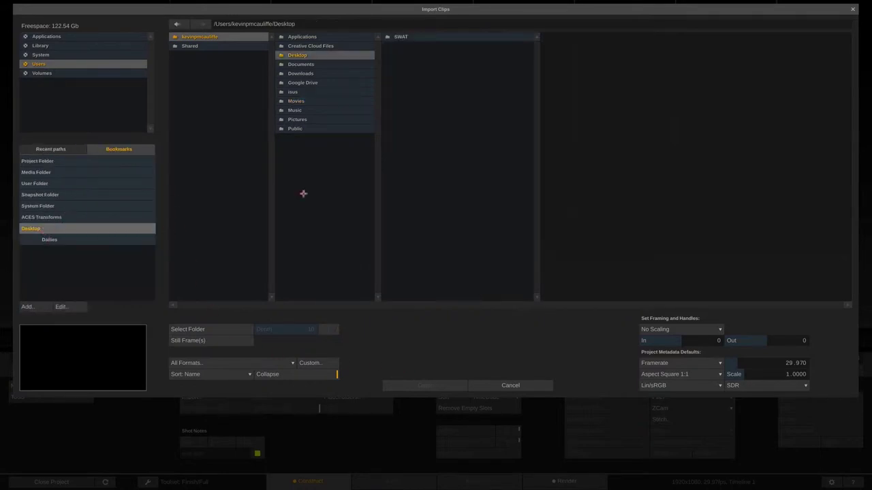
left_click(425, 36)
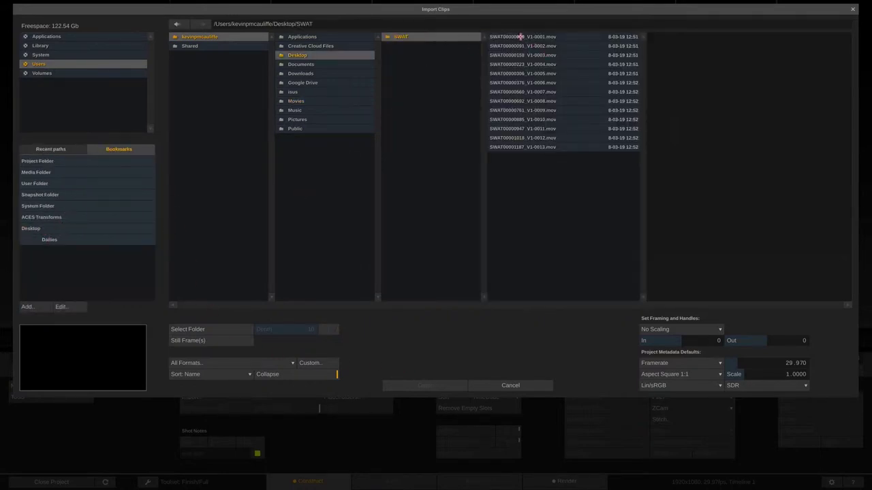
left_click(520, 36)
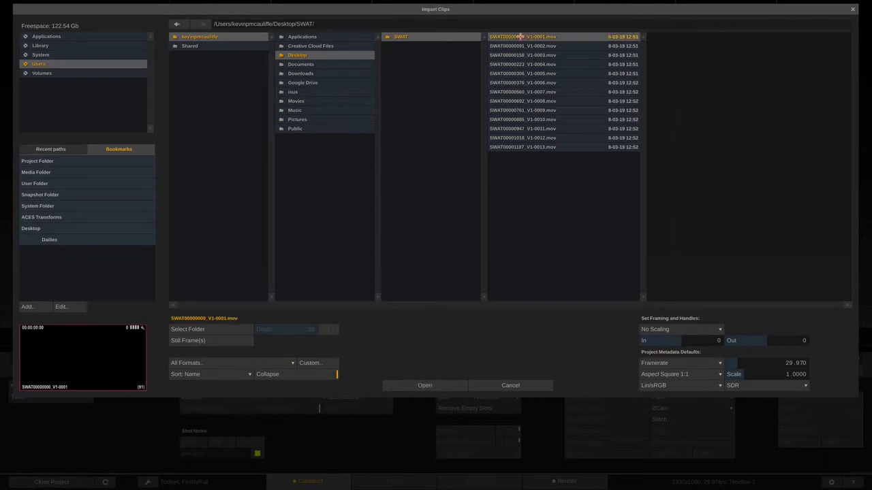
left_click(527, 148, "shift")
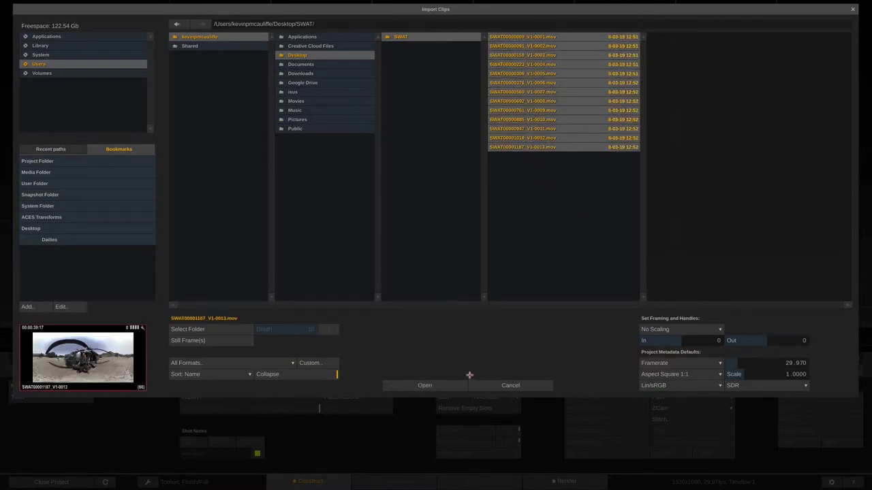
left_click(423, 384)
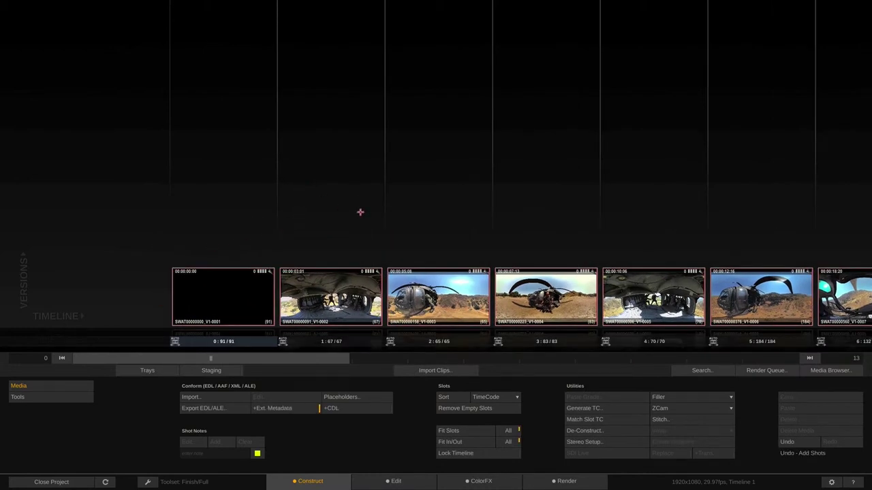
Step: Show clip SWAT00000306_V1-0005 in the Edit view without the floating preview and try to enable the 360 spherical view
left_click(386, 477)
left_click(235, 427)
left_click(244, 428)
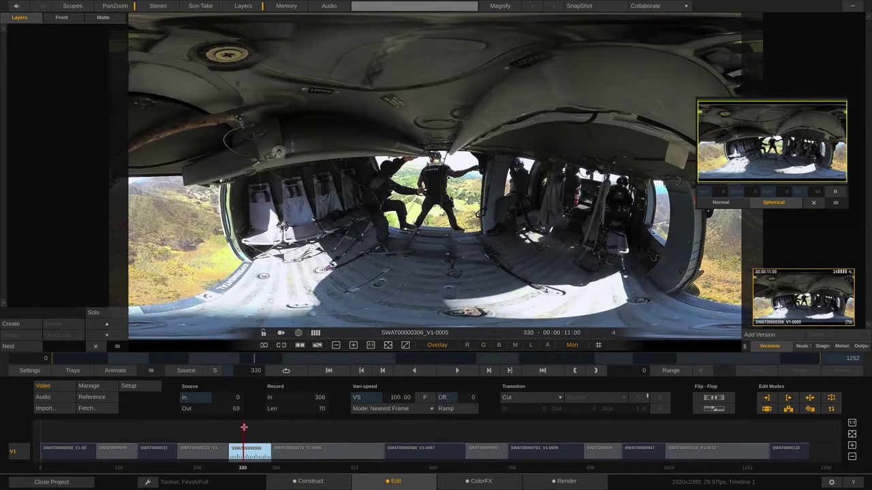
left_click(815, 204)
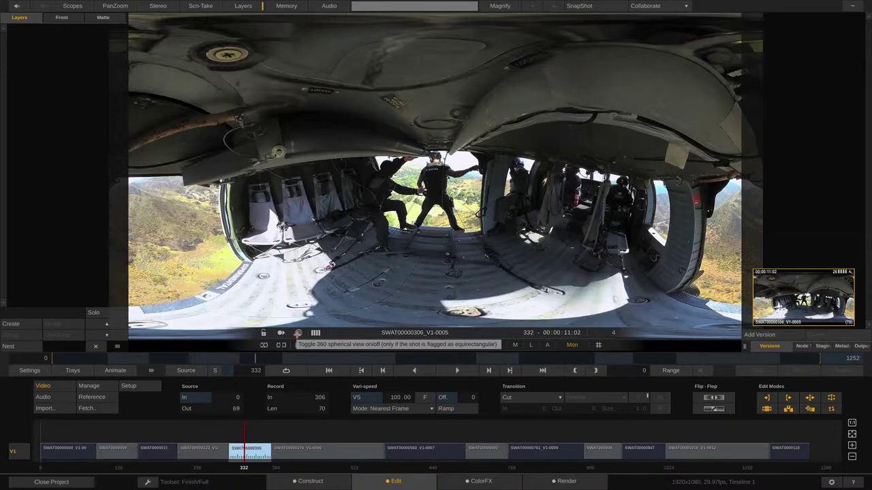
left_click(298, 333)
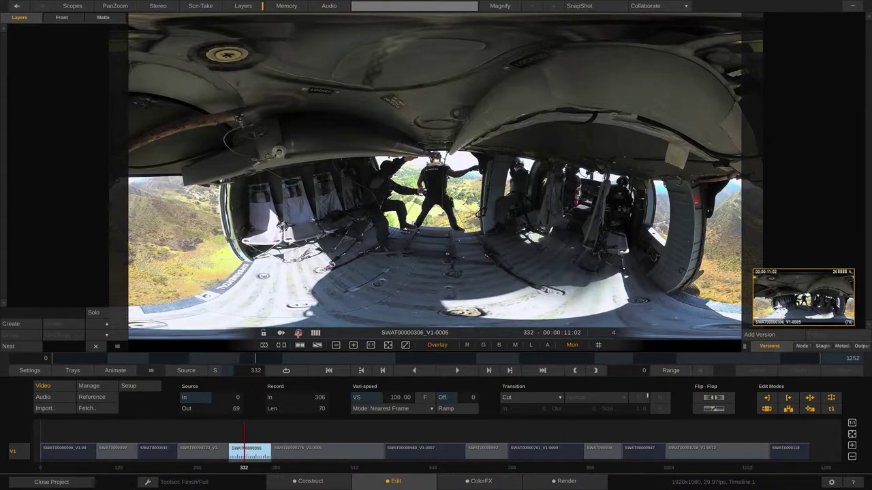
Step: Batch-set the projection of all timeline clips to Equirectangular 360 with Mono stereo mode
left_click(319, 483)
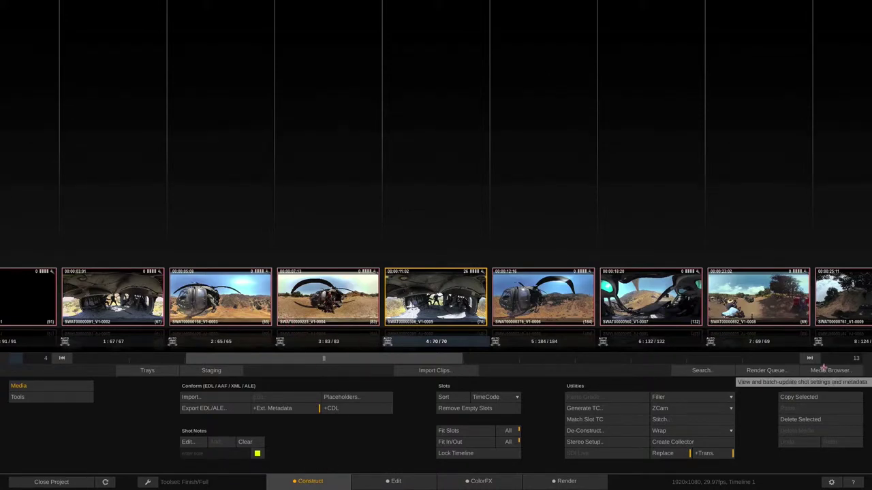
left_click(823, 370)
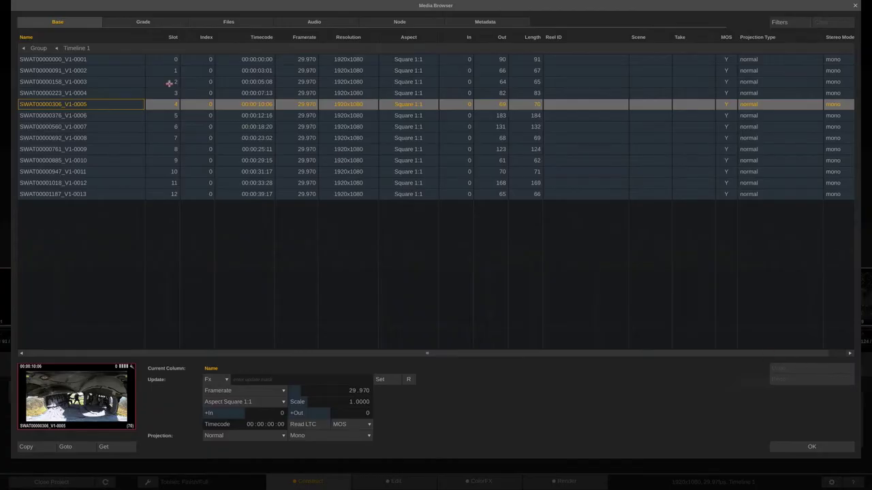
left_click(110, 59)
left_click(106, 195, "shift")
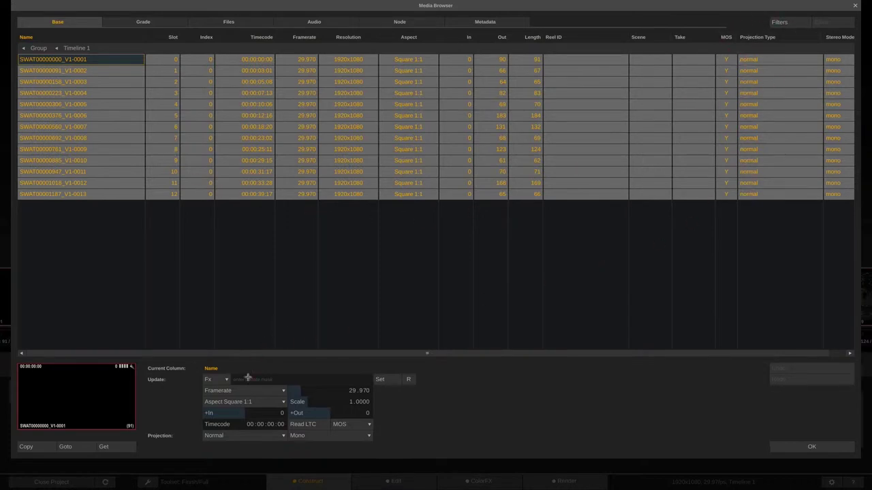
left_click(242, 436)
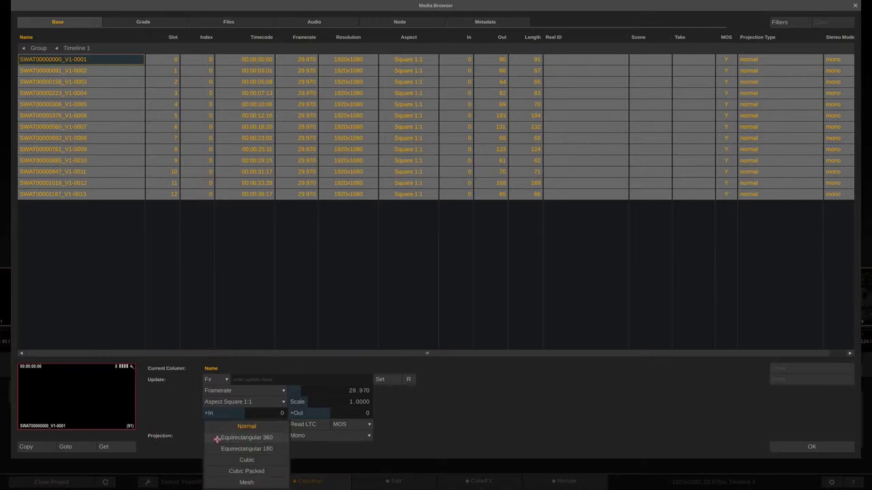
left_click(250, 438)
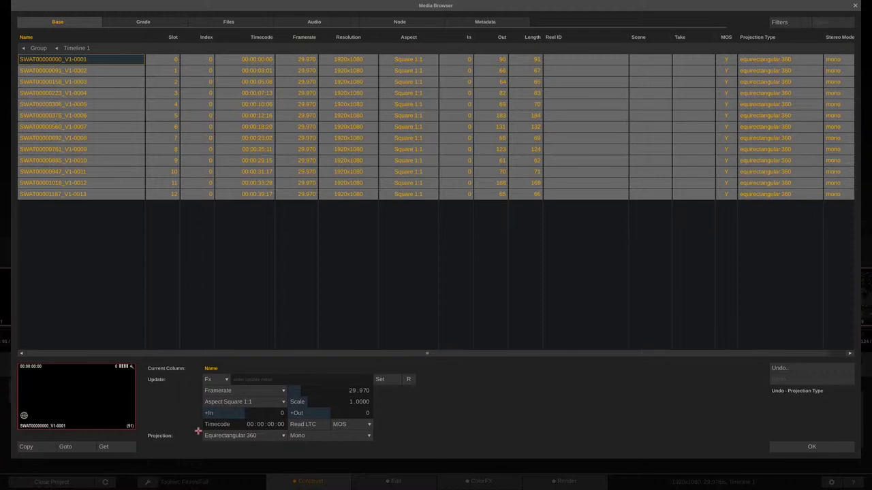
left_click(347, 436)
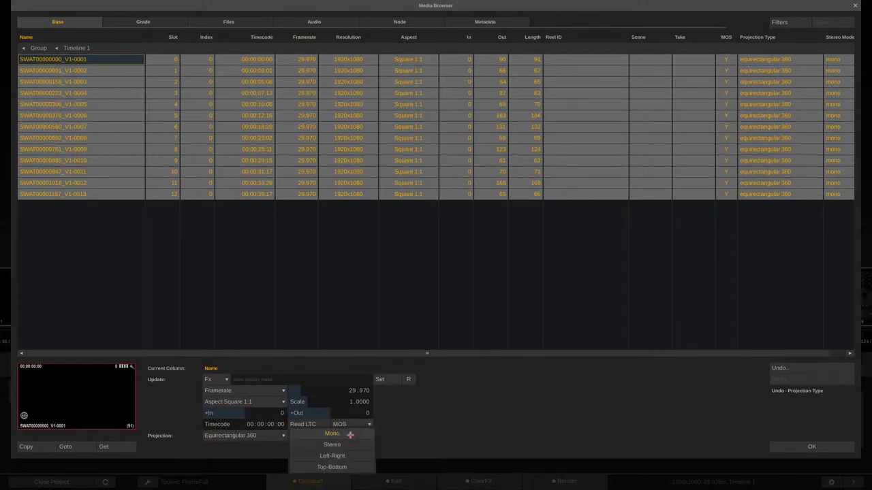
left_click(350, 435)
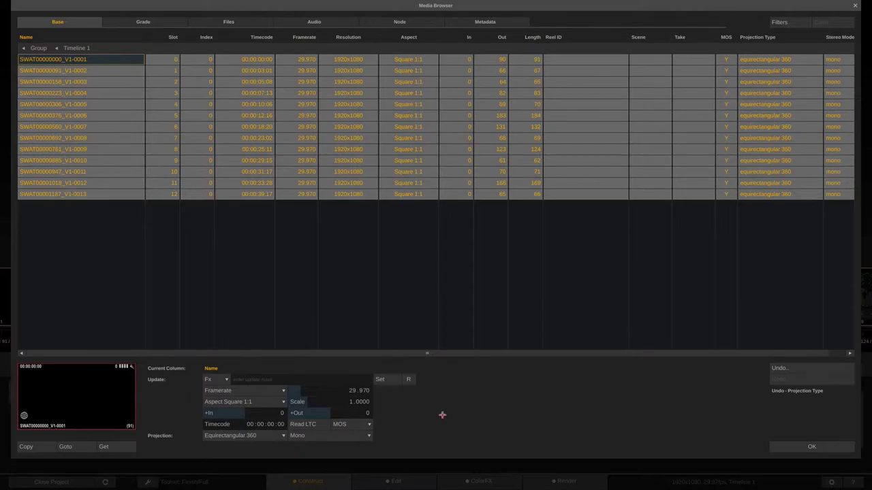
left_click(797, 448)
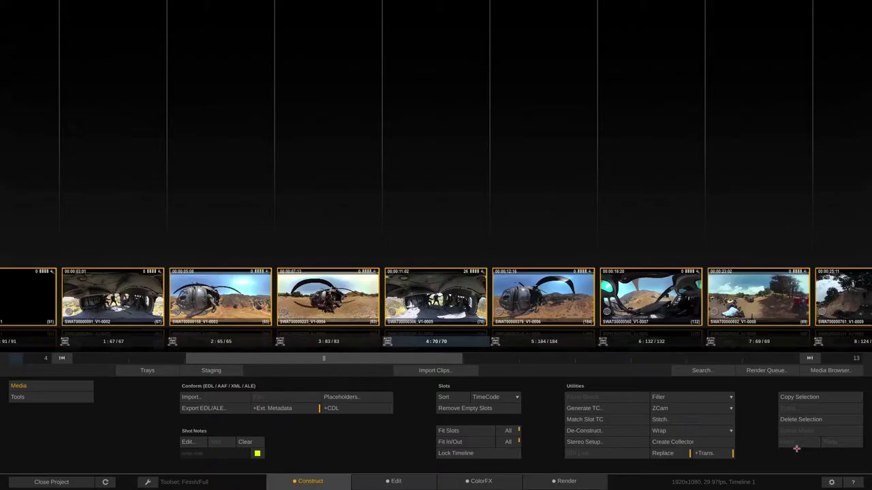
Step: Return to the Edit view, enable the 360 spherical view, and look around inside the helicopter clip
left_click_drag(229, 357, 87, 358)
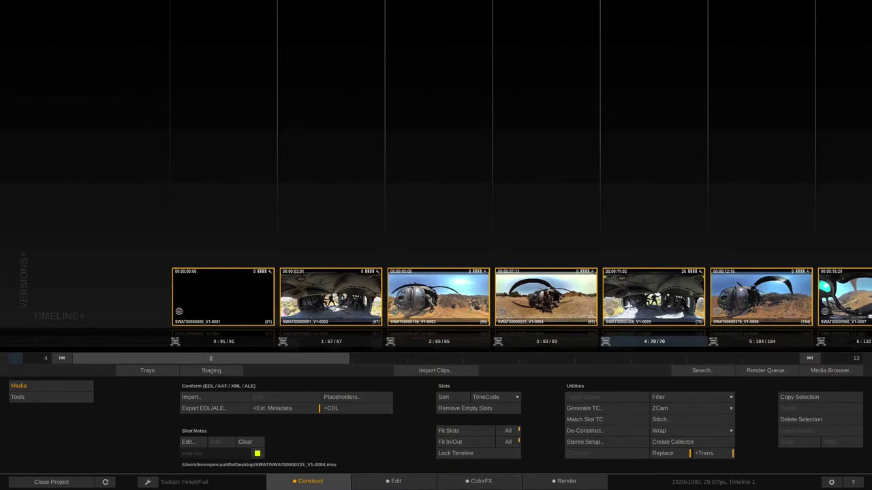
mouse_move(272, 358)
left_mouse_down()
mouse_move(356, 359)
mouse_move(279, 359)
left_mouse_up()
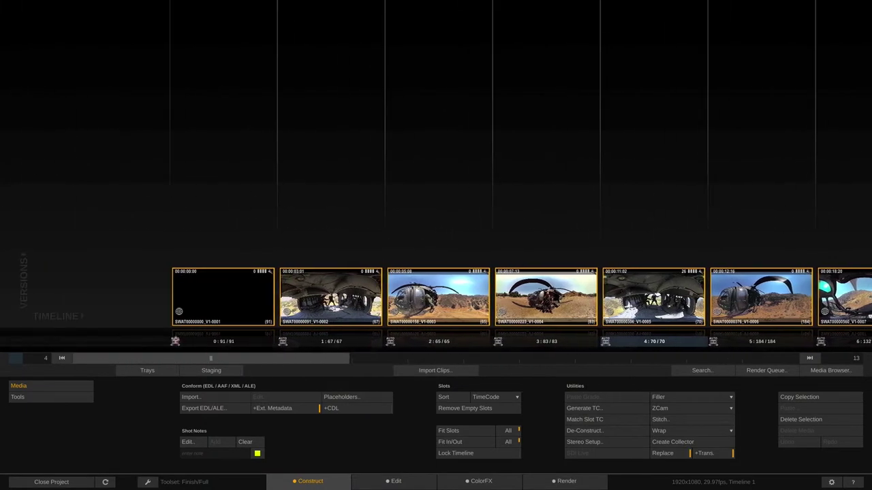
left_click(393, 484)
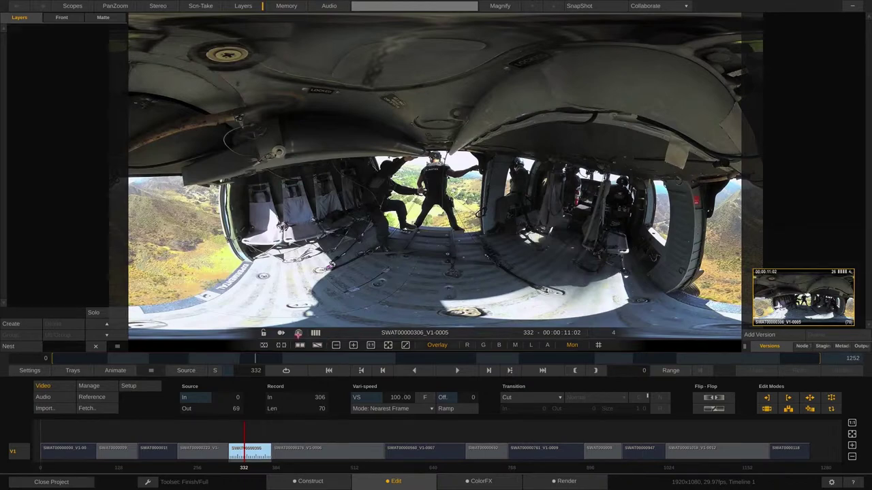
left_click(297, 333)
left_click_drag(417, 221, 634, 246)
left_click_drag(420, 247, 620, 259)
left_click_drag(392, 234, 264, 195)
Step: Play the timeline in spherical view, stop, and move the playhead to frame 1207 in the last clip
key("space")
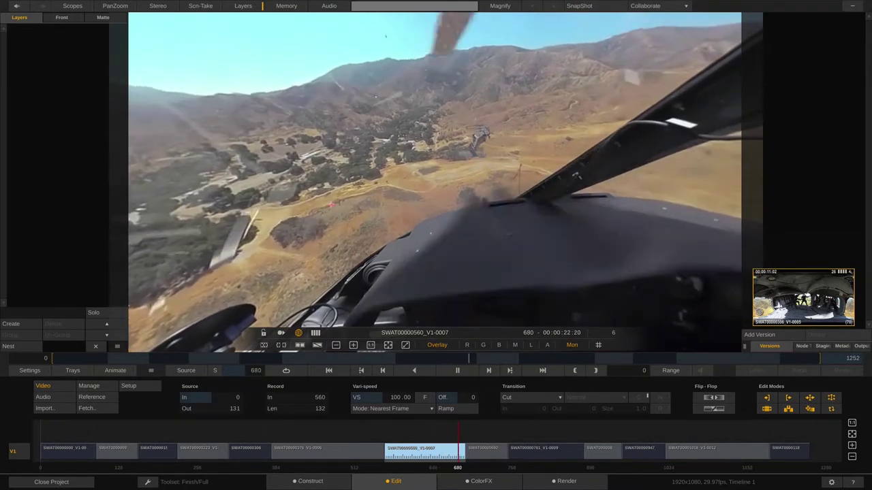
key("space")
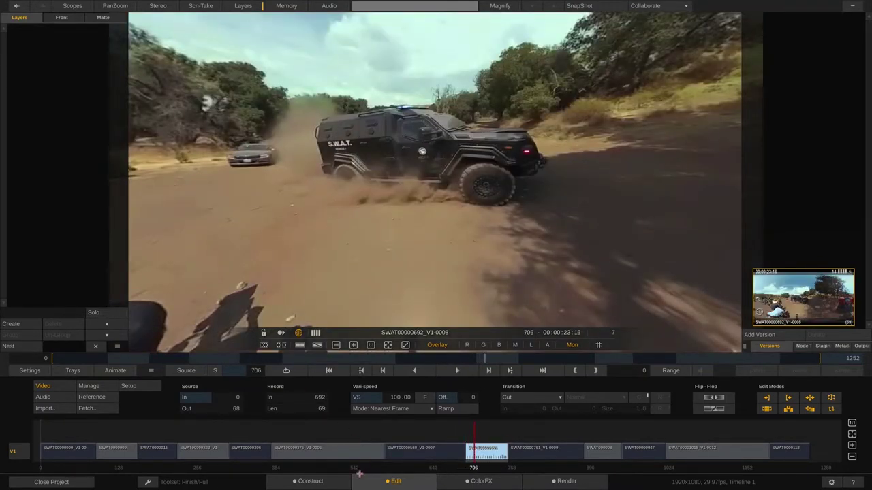
left_click_drag(474, 436, 782, 425)
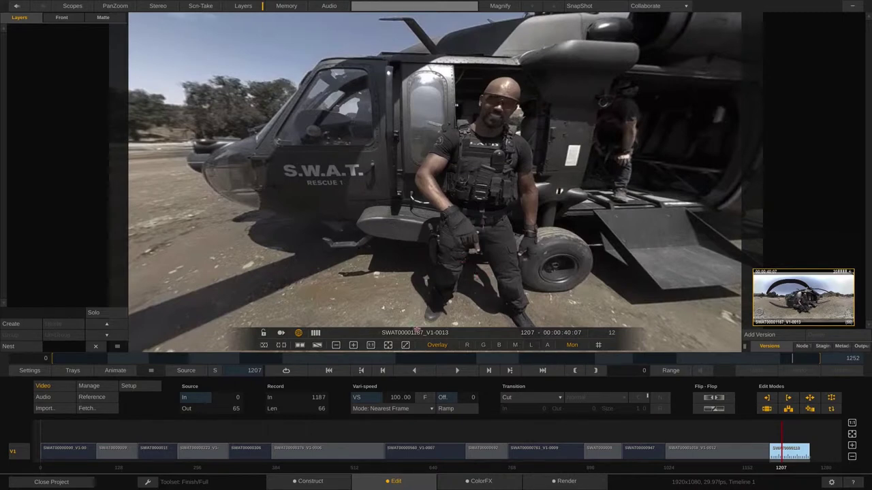
Step: Delete every clip except SWAT00001187_V1-0013 from the timeline and remove the empty slots
left_click(312, 482)
left_click(538, 291)
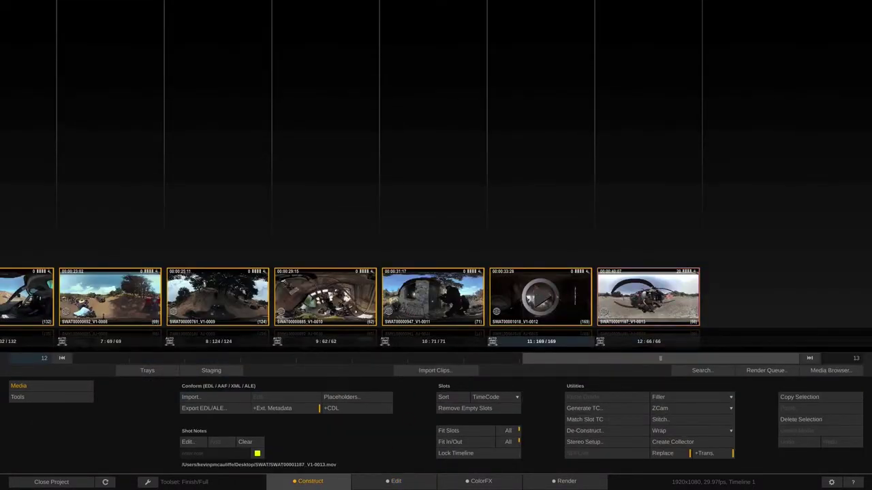
key("Delete")
right_click(543, 296)
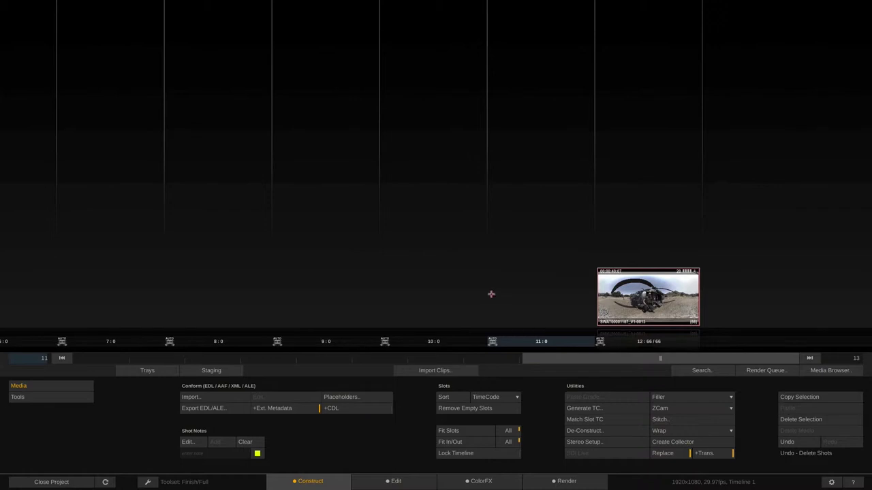
left_click(451, 408)
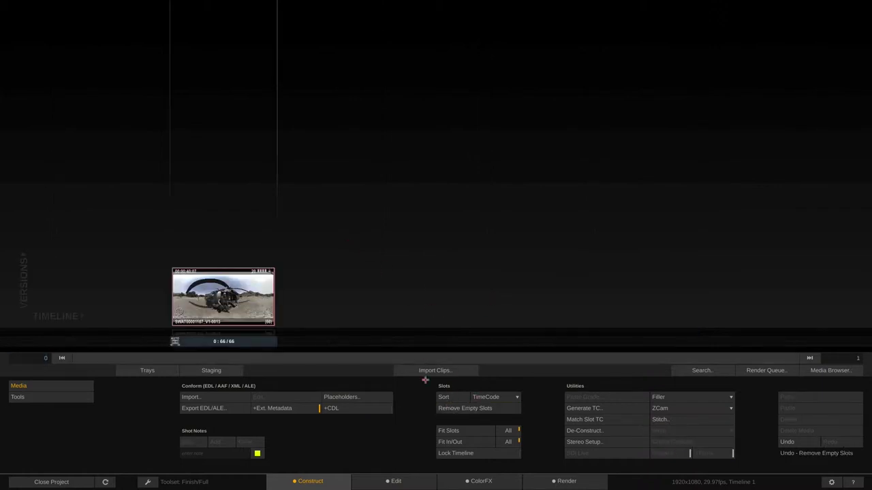
Step: Open the remaining clip in the Edit view and examine its spherical image down to the ground directly beneath the camera
left_click(400, 482)
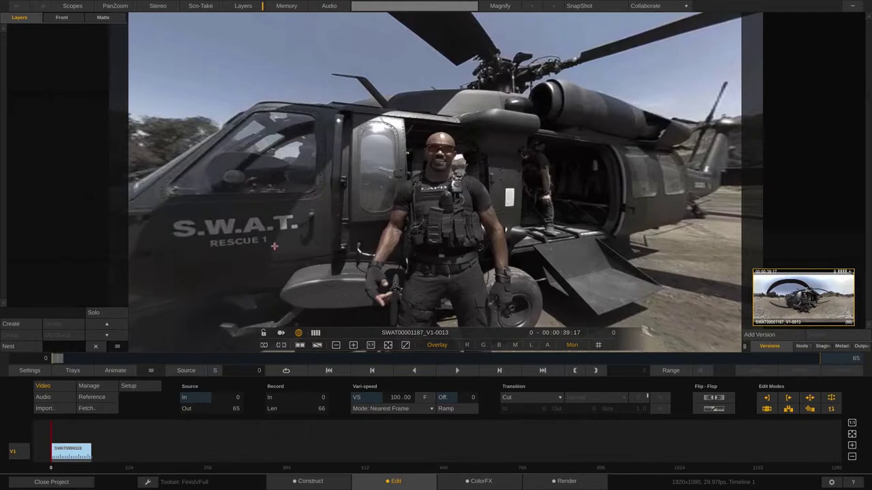
left_click_drag(359, 276, 4, 487)
left_click_drag(436, 273, 273, 14)
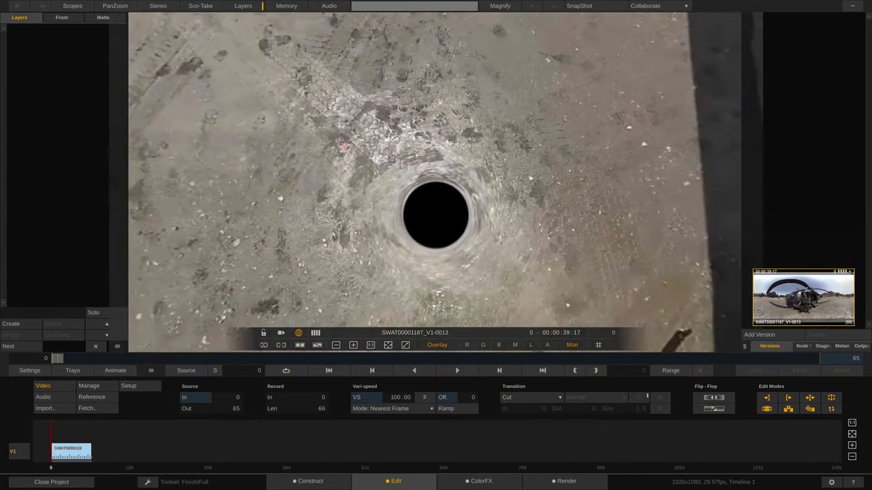
left_click_drag(401, 161, 440, 188)
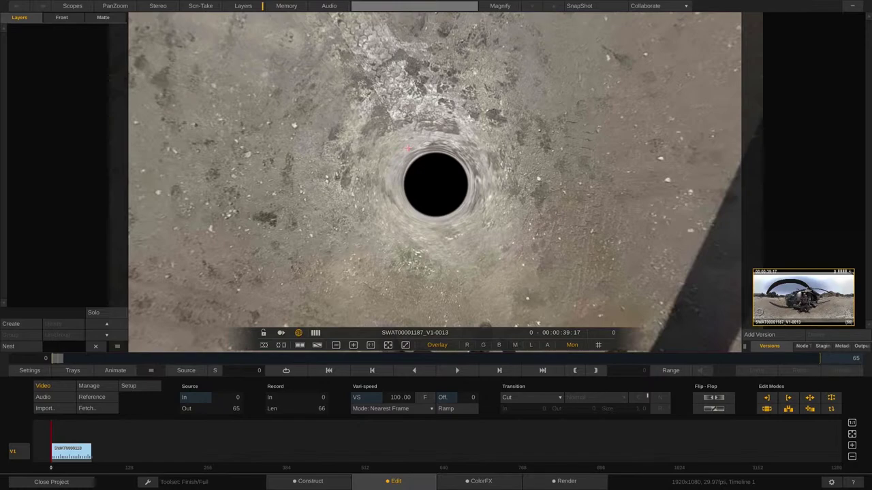
left_click_drag(447, 168, 453, 138)
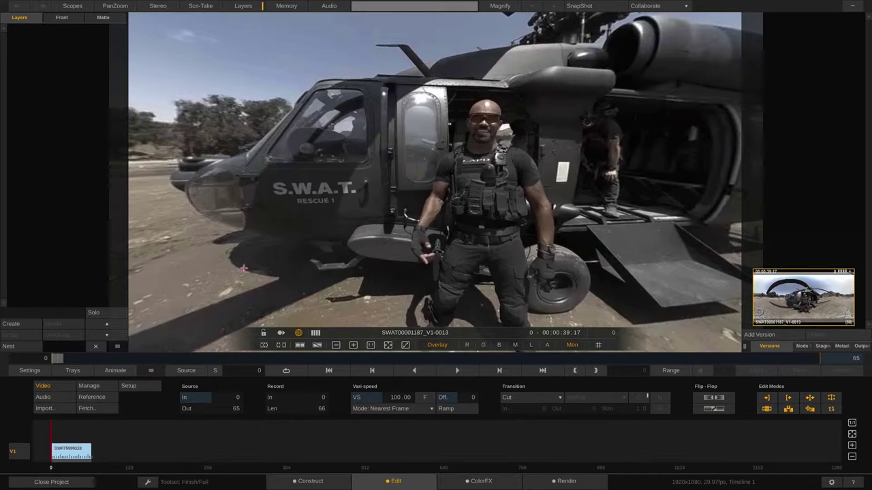
Step: Open the clip's numeric color grade and set master Lift to -2.849, Gamma to 1.065 and Gain to 3.489
left_click(479, 481)
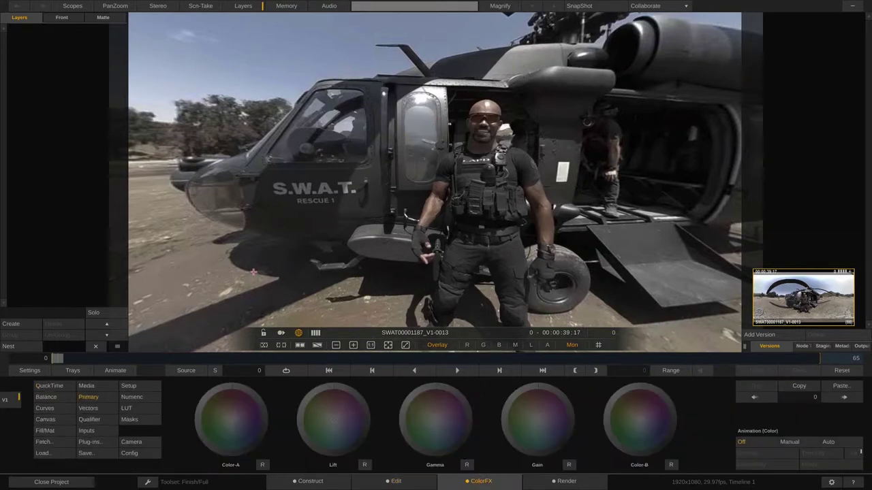
left_click(135, 398)
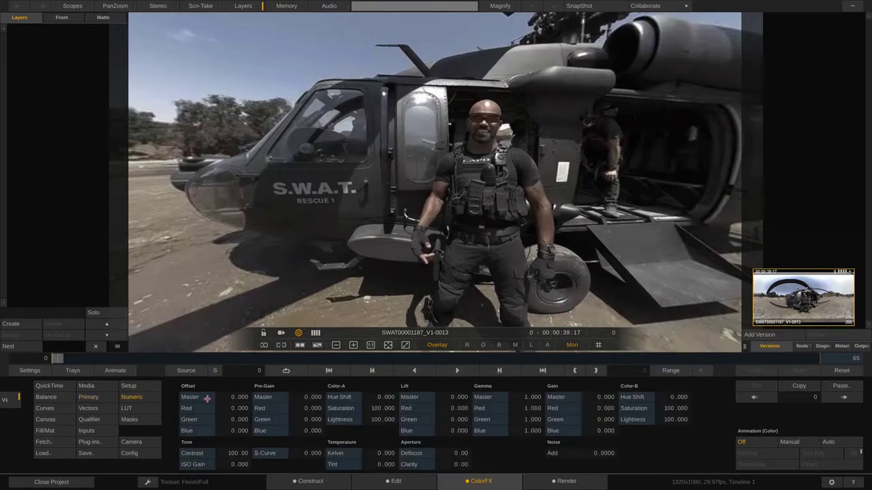
left_click_drag(461, 396, 459, 393)
left_click_drag(532, 397, 535, 395)
left_click_drag(603, 400, 604, 398)
left_click(675, 397)
type("100")
key("Return")
key("ctrl+z")
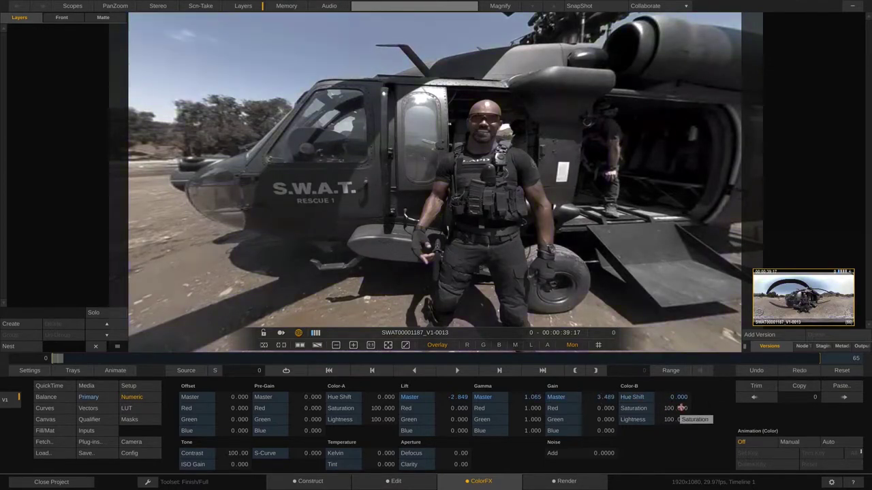
Step: Set the Color-B saturation to 158.248 and lower the blue Offset in Balance to -12.23
left_click_drag(673, 408, 675, 409)
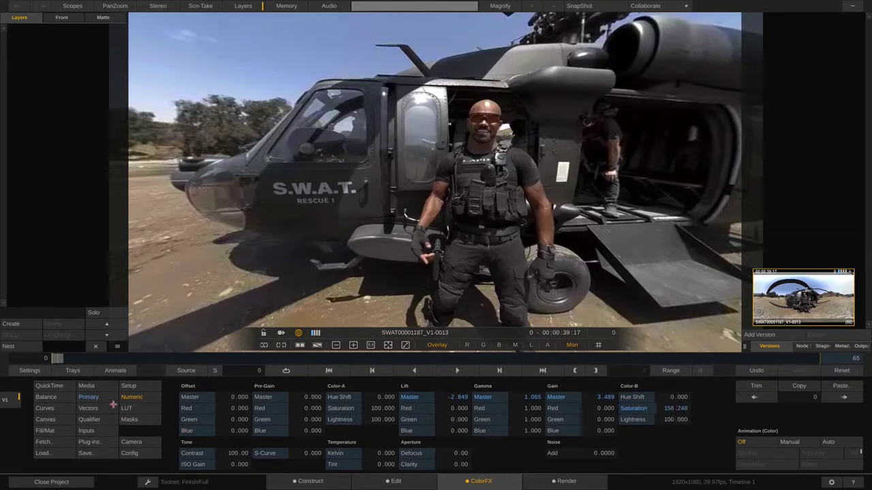
left_click(53, 398)
left_click_drag(263, 427, 264, 428)
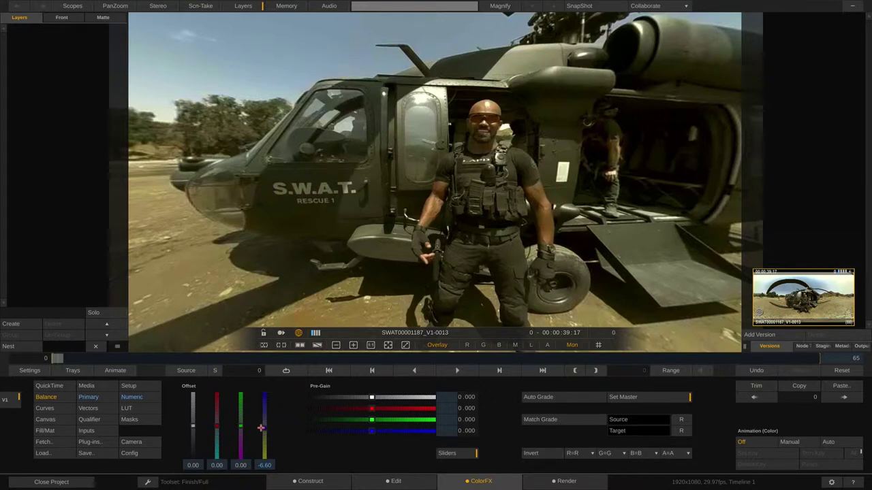
mouse_move(261, 428)
left_mouse_down()
mouse_move(253, 430)
mouse_move(263, 430)
left_mouse_up()
Step: Inspect the graded sky and ground in the spherical view and return to the flat equirectangular image
left_click_drag(478, 307, 448, 224)
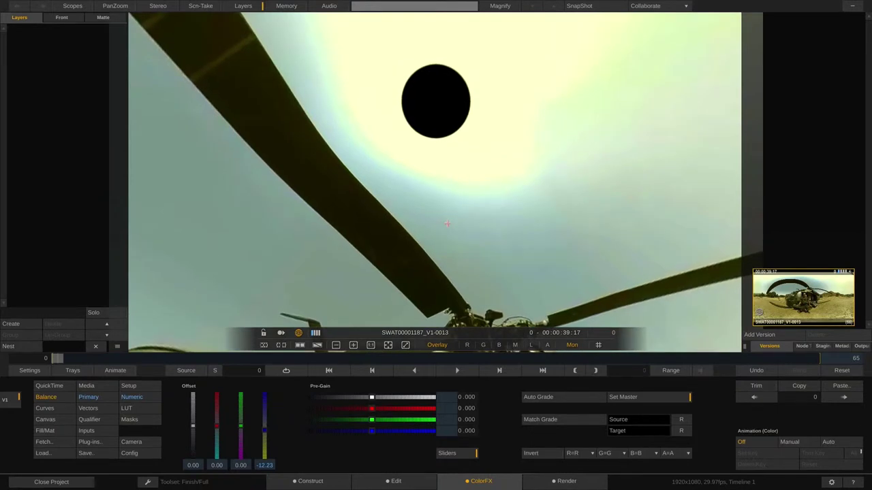
left_click_drag(481, 248, 495, 142)
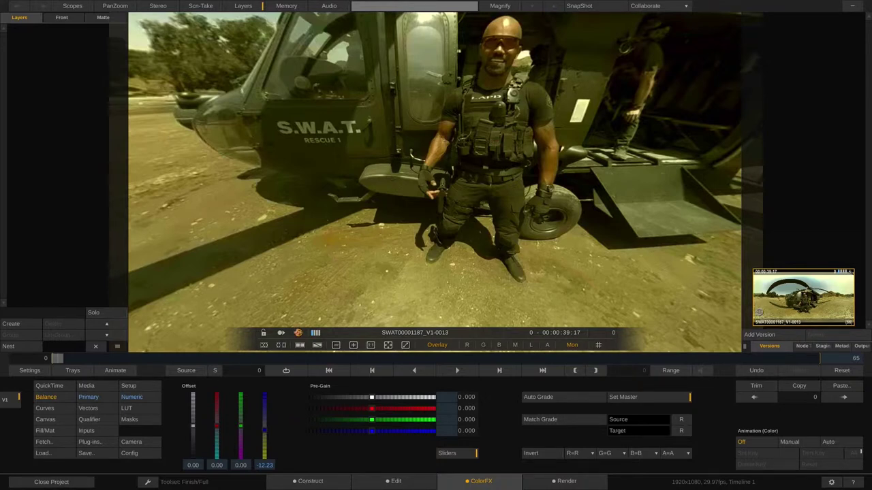
left_click(299, 333)
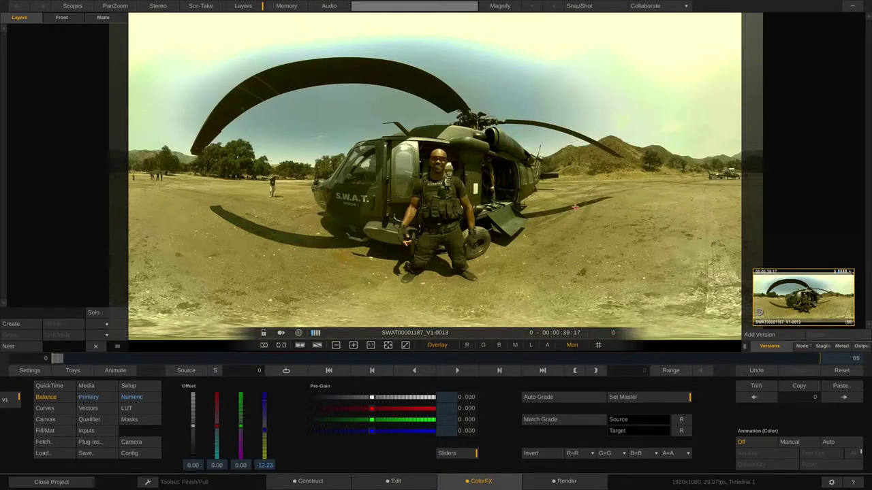
scroll(466, 236, "down", 2)
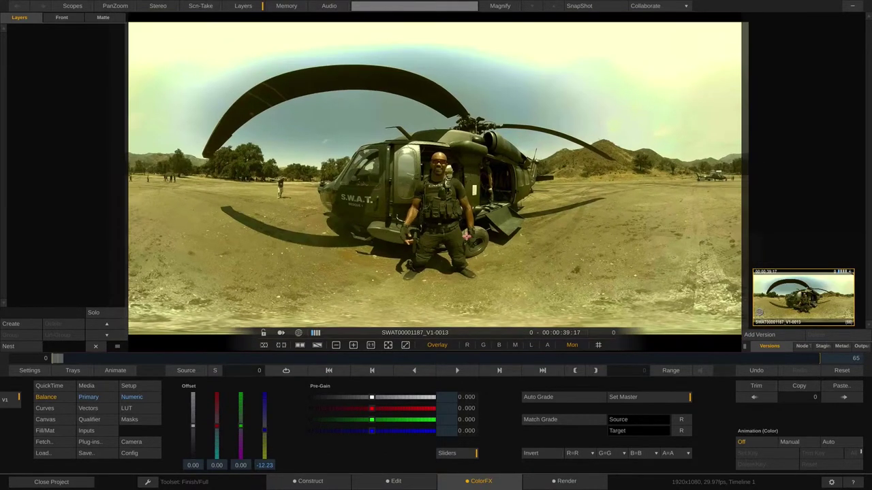
scroll(467, 236, "down", 2)
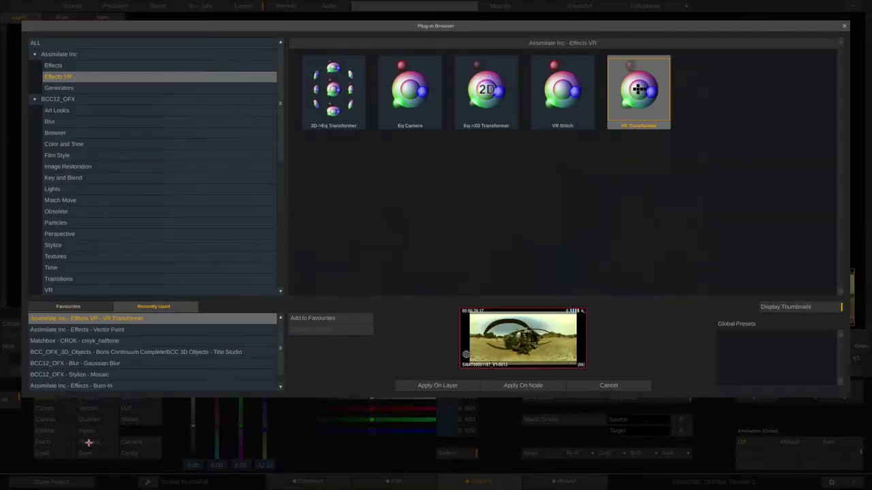
Step: Apply the VR Transformer plug-in on the node and set it to convert Equirectangular -> Cubic
left_click(89, 442)
left_click(508, 387)
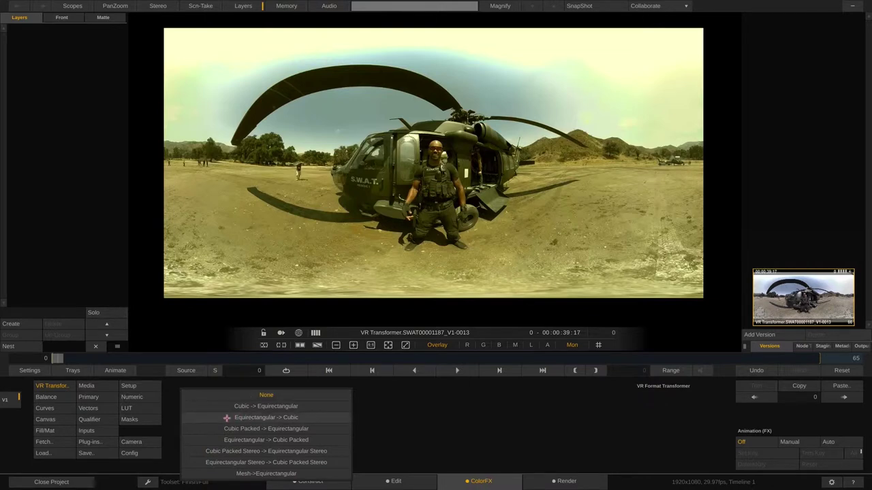
left_click(264, 418)
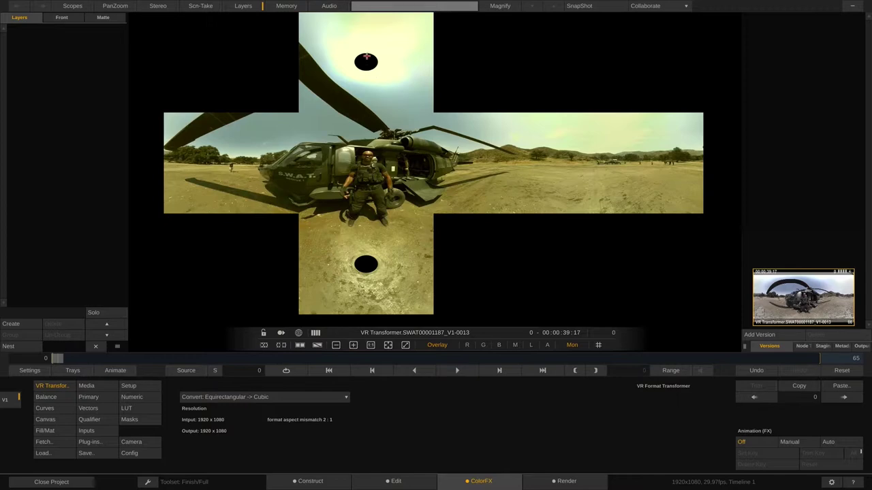
Step: Apply the Assimilate Inc Vector Paint effect on the node of the transformed clip
left_click(92, 442)
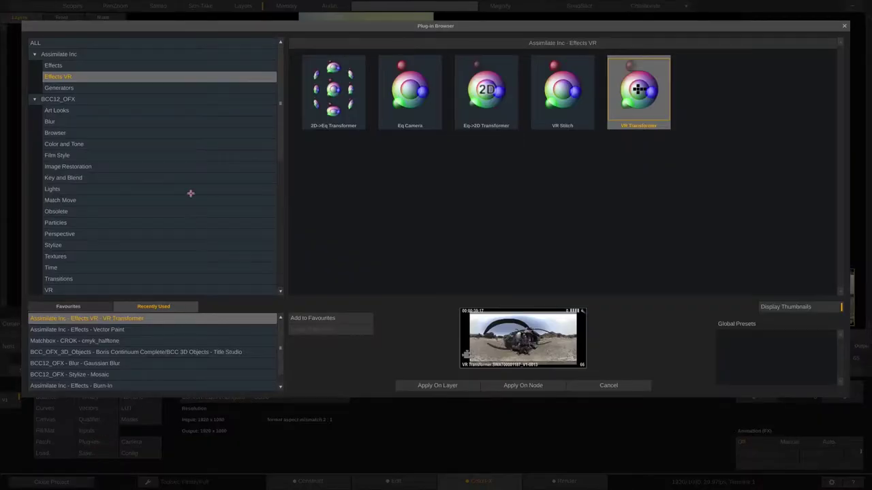
left_click(74, 65)
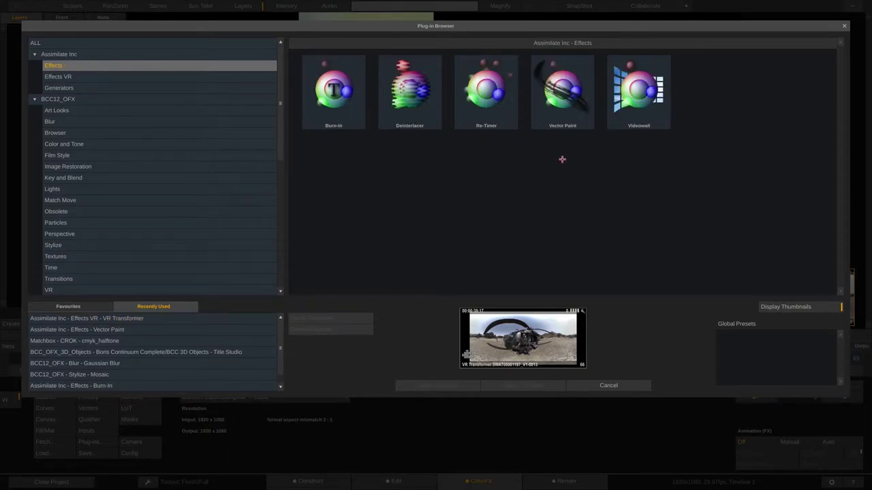
left_click(562, 92)
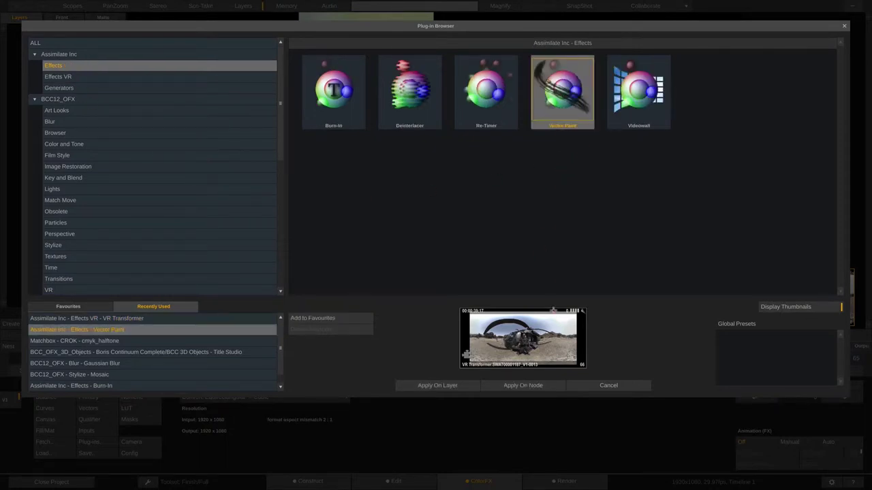
left_click(508, 384)
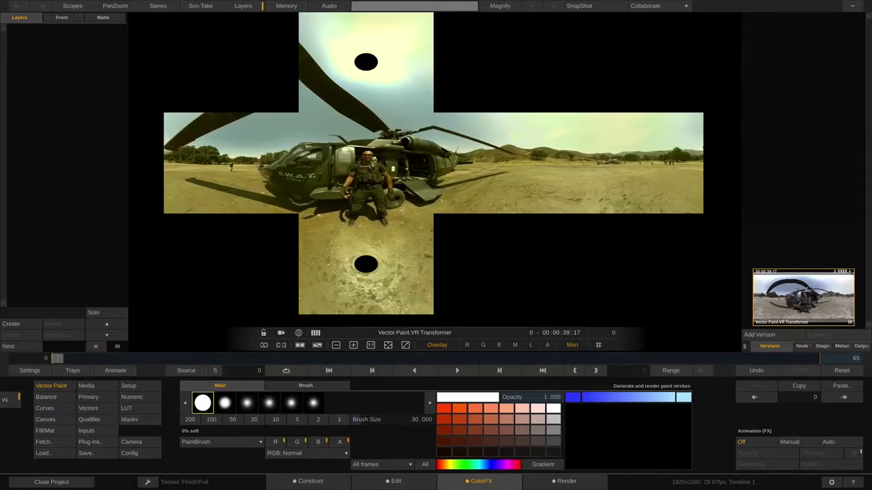
Step: Clone bright sky over the black hole in the cubic sky face with a 0% soft brush of size 30 and scrub to frame 2
scroll(412, 182, "up", 5)
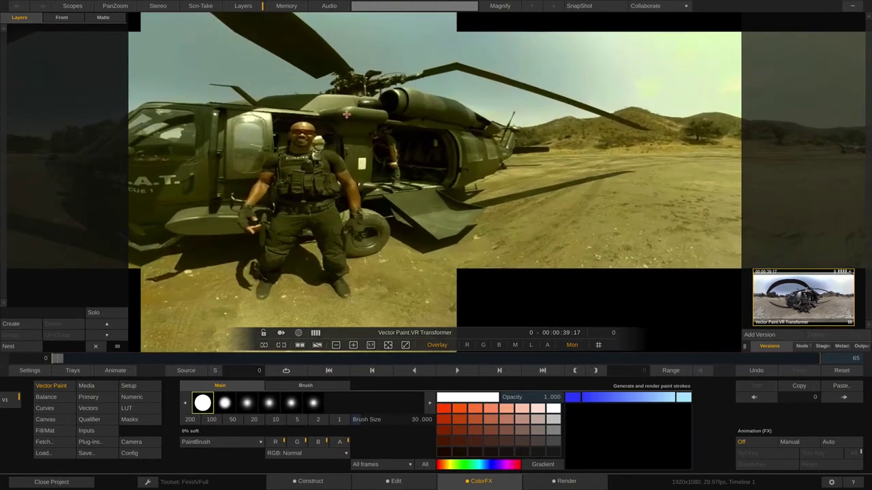
left_click_drag(346, 114, 402, 224)
scroll(443, 222, "up", 4)
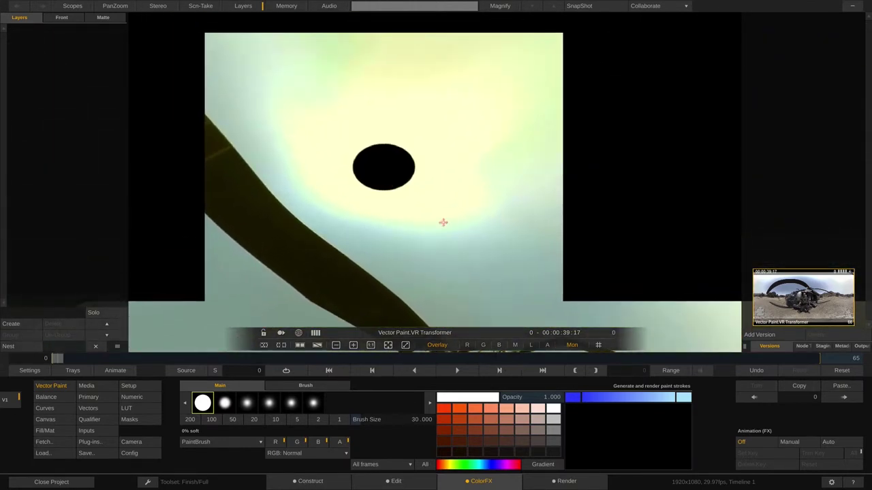
mouse_move(412, 202)
left_mouse_down()
mouse_move(441, 227)
mouse_move(407, 248)
mouse_move(379, 181)
mouse_move(313, 136)
mouse_move(300, 108)
mouse_move(443, 226)
mouse_move(507, 251)
left_mouse_up()
key("ctrl+z")
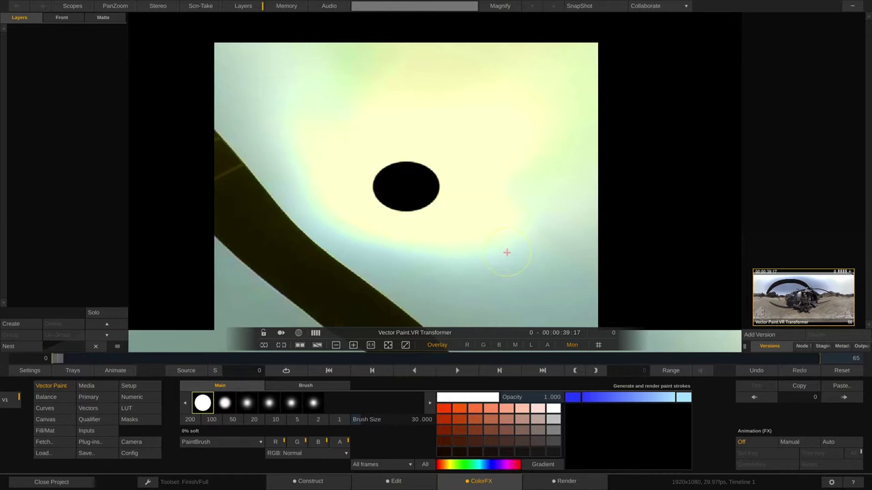
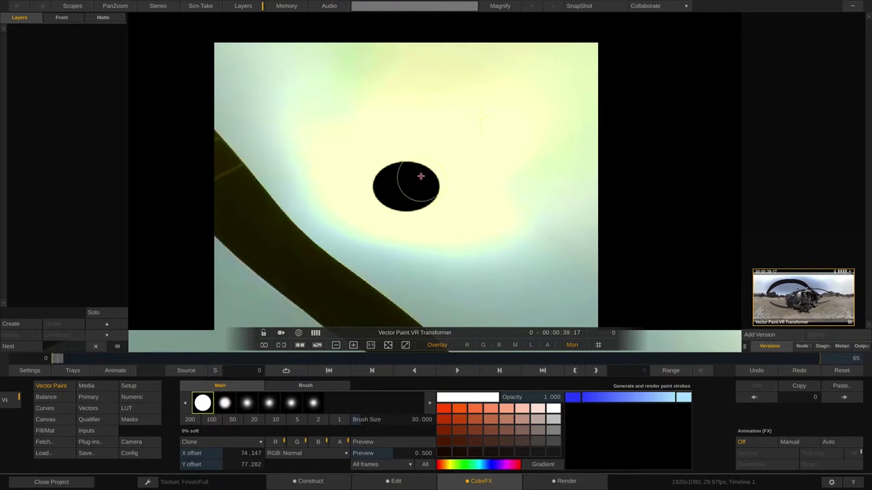
mouse_move(420, 175)
left_mouse_down()
mouse_move(392, 182)
mouse_move(414, 194)
left_mouse_up()
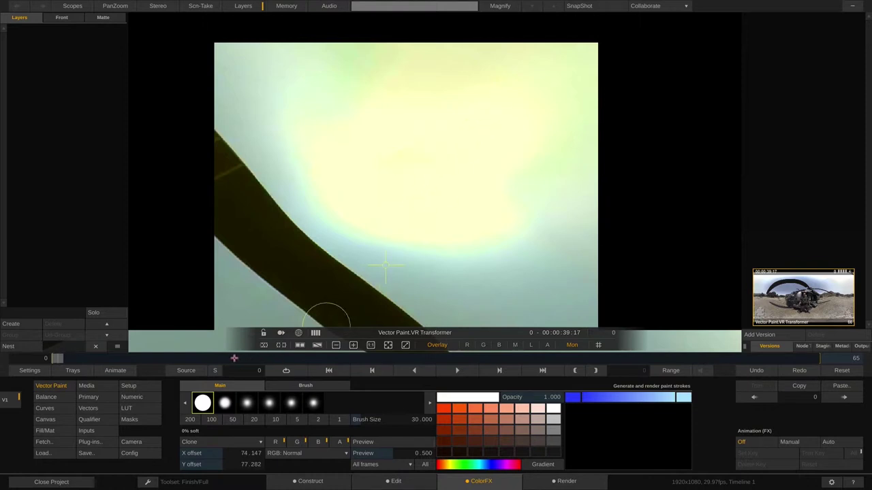
left_click_drag(234, 359, 80, 357)
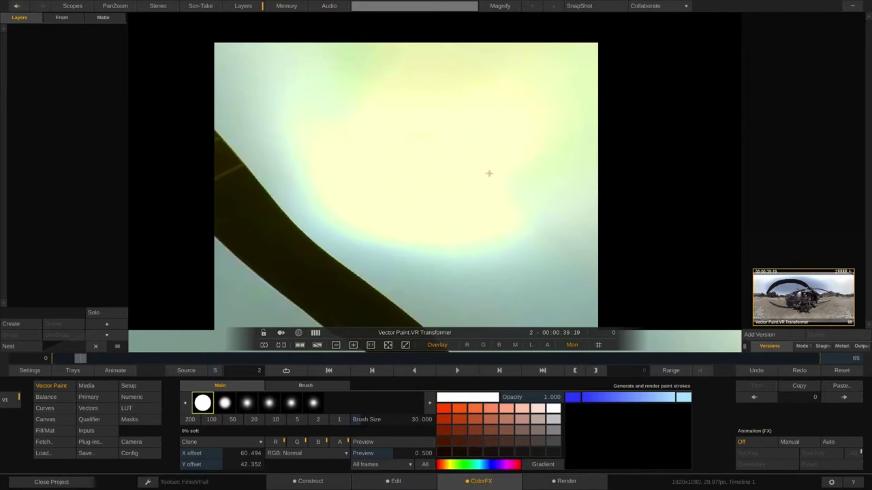
Step: Clone ground texture beside the black hole in the ground face using a 20% soft brush of size 15.150, offset 71.702 by -61.865
left_click_drag(455, 251, 469, 23)
left_click_drag(465, 186, 474, 82)
left_click_drag(481, 240, 477, 100)
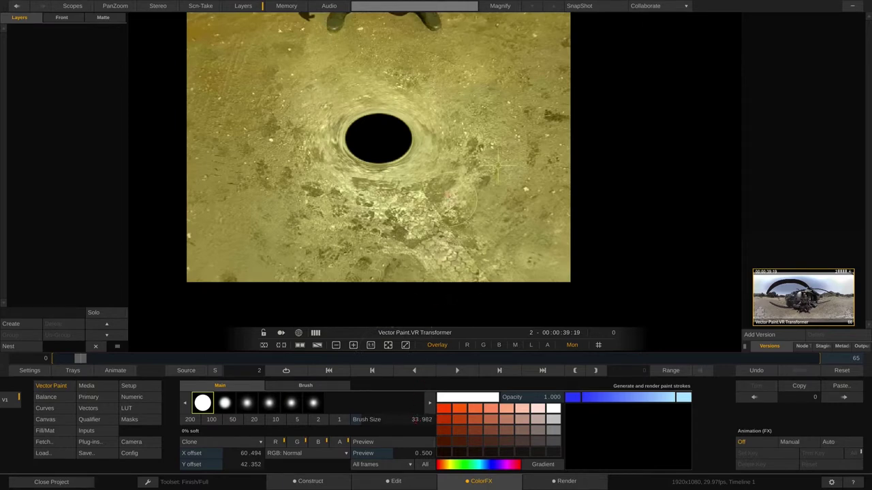
left_click_drag(404, 153, 488, 235)
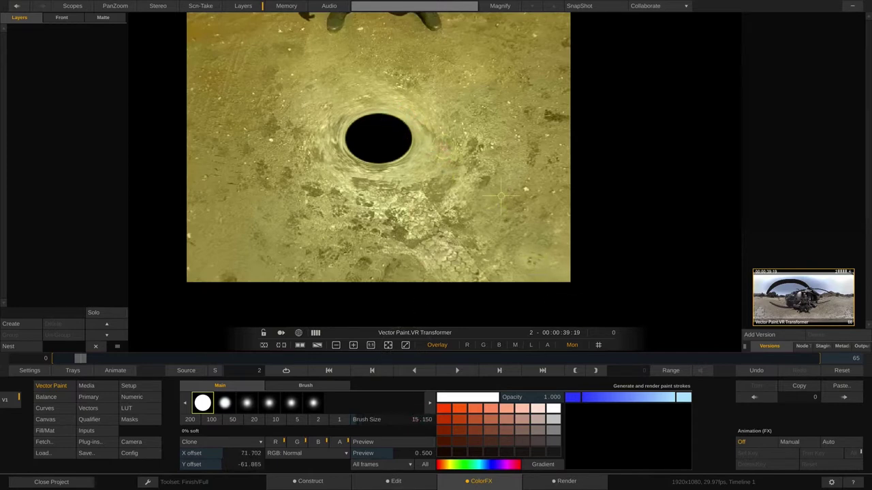
left_click(432, 145)
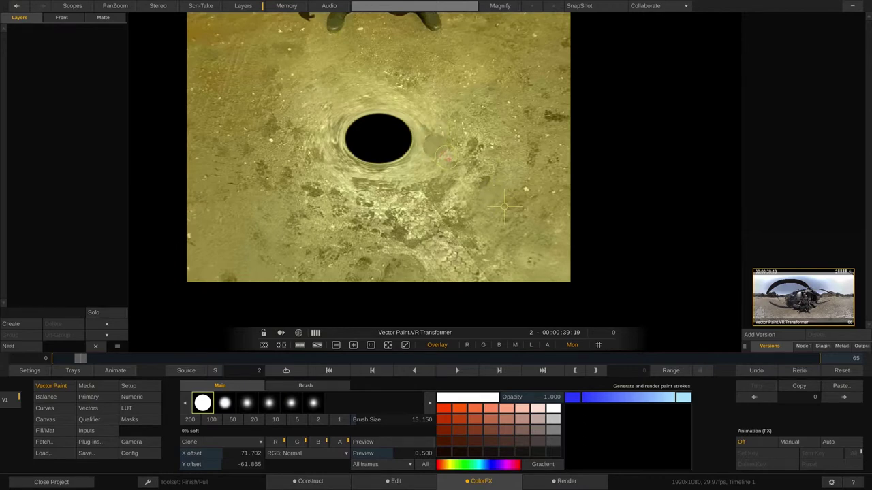
key("ctrl+z")
left_click(225, 402)
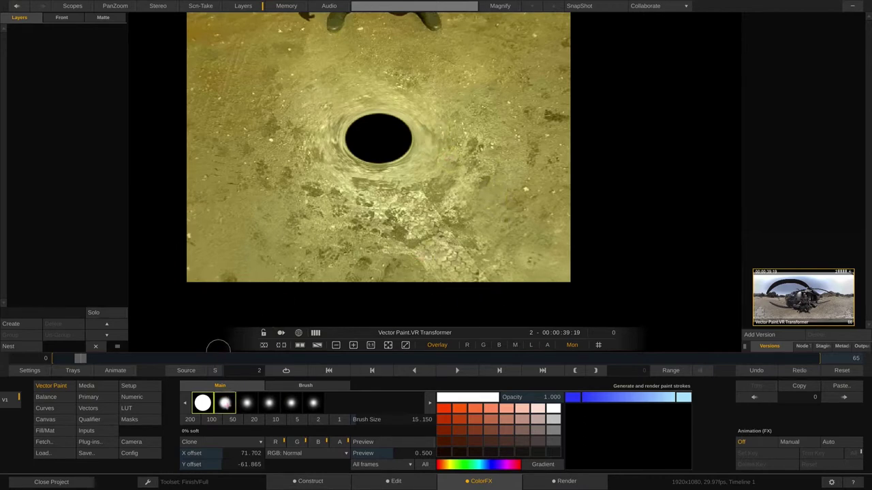
left_click_drag(429, 156, 434, 132)
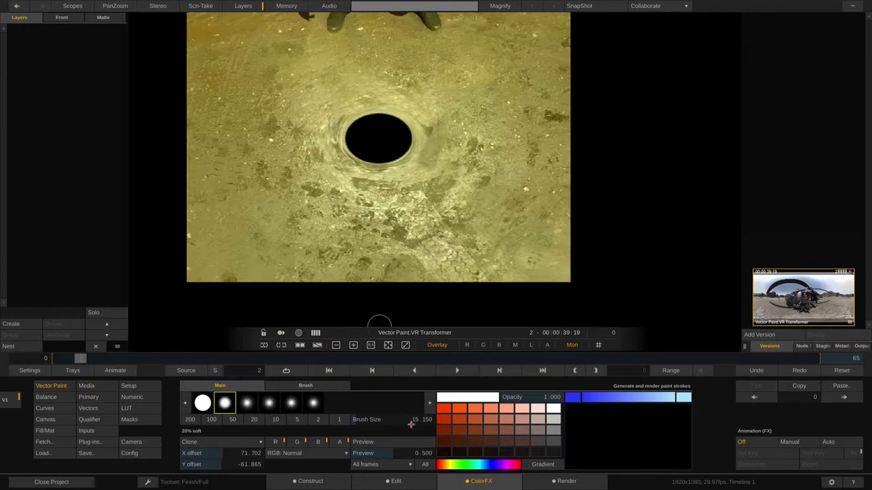
Step: Set the brush size to 33.273 and clone ground sampled from around the black hole to cover it
left_click_drag(422, 421, 428, 420)
left_click(454, 161, "ctrl")
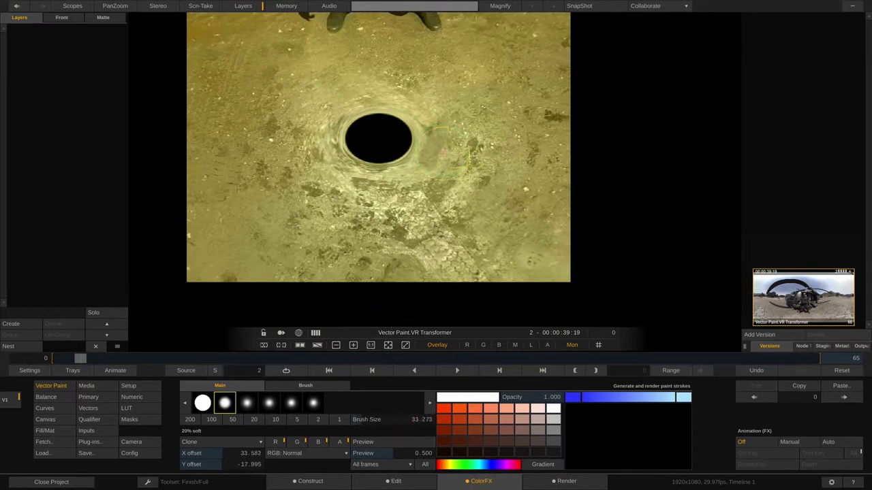
left_click(491, 198, "ctrl")
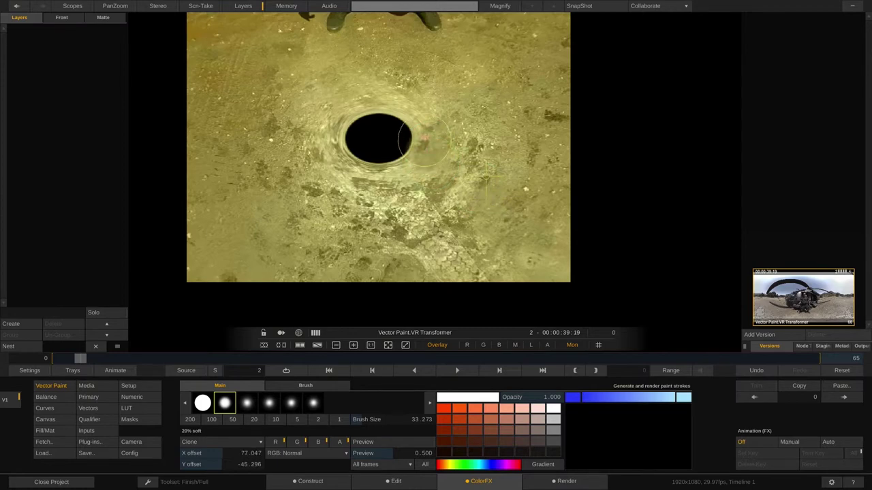
mouse_move(414, 137)
left_mouse_down()
mouse_move(403, 146)
mouse_move(401, 112)
mouse_move(430, 125)
mouse_move(430, 99)
mouse_move(419, 133)
mouse_move(471, 179)
left_mouse_up()
left_click(485, 47, "ctrl")
left_click(235, 142, "ctrl")
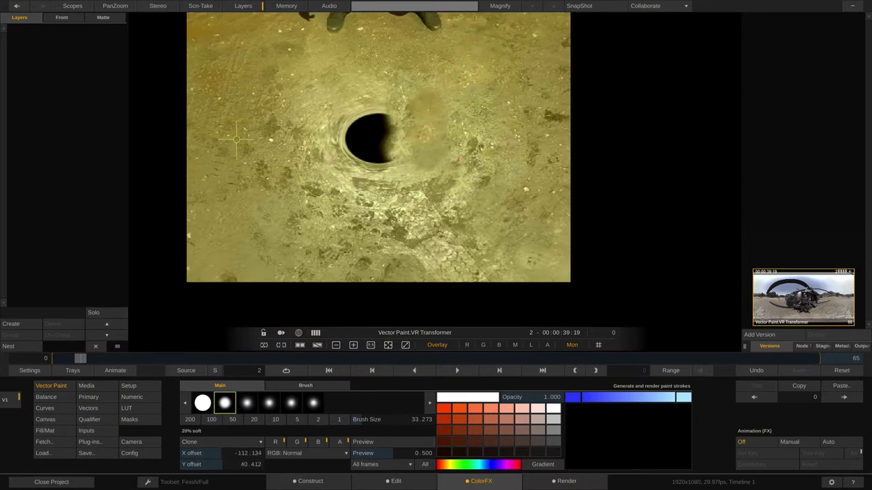
mouse_move(332, 136)
left_mouse_down()
mouse_move(347, 140)
mouse_move(322, 125)
mouse_move(314, 135)
mouse_move(331, 169)
mouse_move(361, 178)
mouse_move(358, 150)
mouse_move(369, 133)
mouse_move(383, 167)
mouse_move(380, 134)
mouse_move(358, 113)
mouse_move(378, 112)
mouse_move(405, 139)
mouse_move(401, 147)
left_mouse_up()
Step: Clone cracked ground sampled from below the covered hole across the lower and central parts of the patched area
left_click(370, 252, "ctrl")
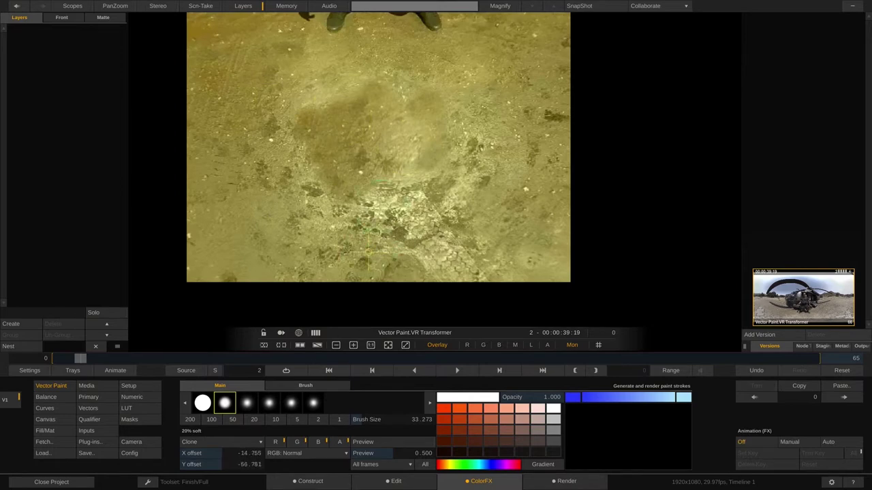
mouse_move(355, 204)
left_mouse_down()
mouse_move(410, 194)
mouse_move(393, 183)
mouse_move(398, 198)
mouse_move(384, 187)
mouse_move(422, 205)
left_mouse_up()
left_click(434, 211, "ctrl")
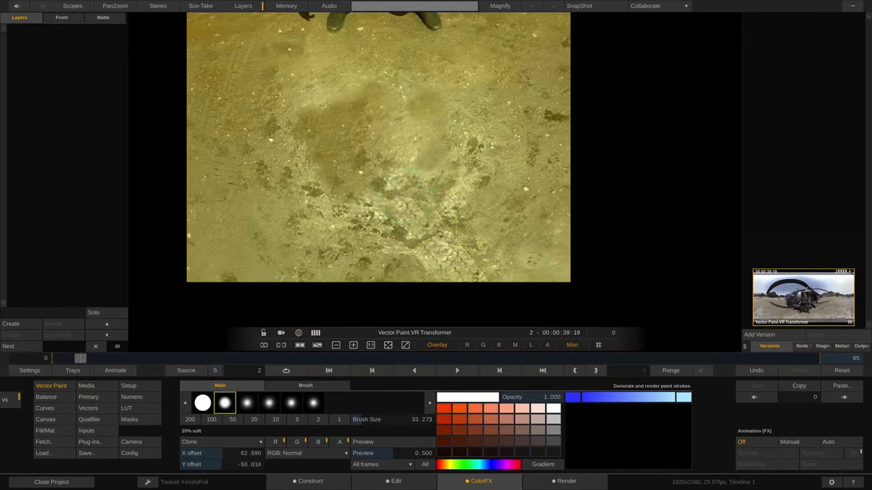
mouse_move(387, 180)
left_mouse_down()
mouse_move(393, 194)
mouse_move(365, 153)
mouse_move(372, 158)
mouse_move(356, 151)
mouse_move(352, 162)
mouse_move(349, 126)
mouse_move(344, 133)
left_mouse_up()
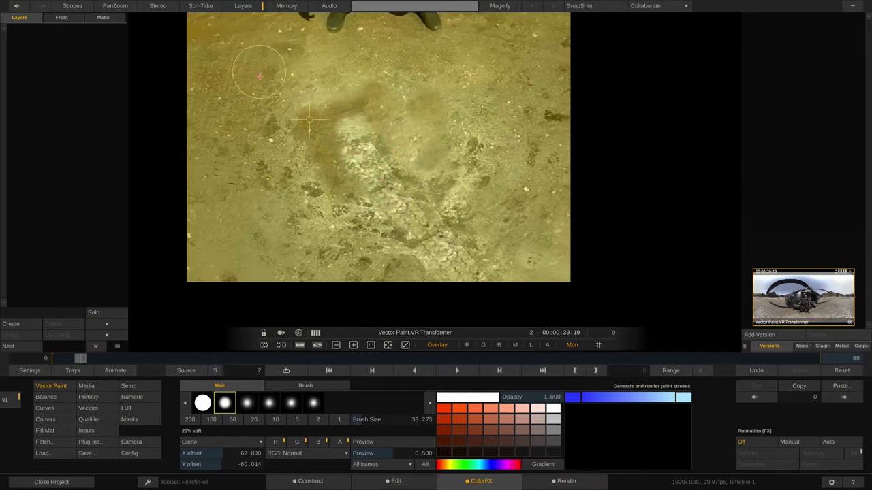
Step: Clone plain ground from the face's upper-left corner and right side over the patch's edges, and bring the full cubic layout into view
left_click(208, 30, "ctrl")
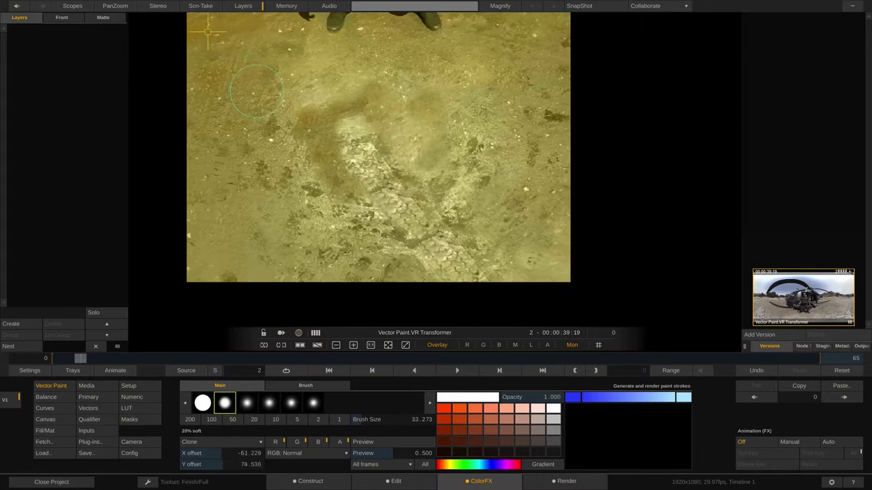
mouse_move(242, 65)
left_mouse_down()
mouse_move(327, 91)
mouse_move(297, 128)
mouse_move(356, 101)
mouse_move(314, 107)
mouse_move(322, 86)
mouse_move(304, 101)
mouse_move(296, 127)
mouse_move(344, 231)
mouse_move(328, 153)
left_mouse_up()
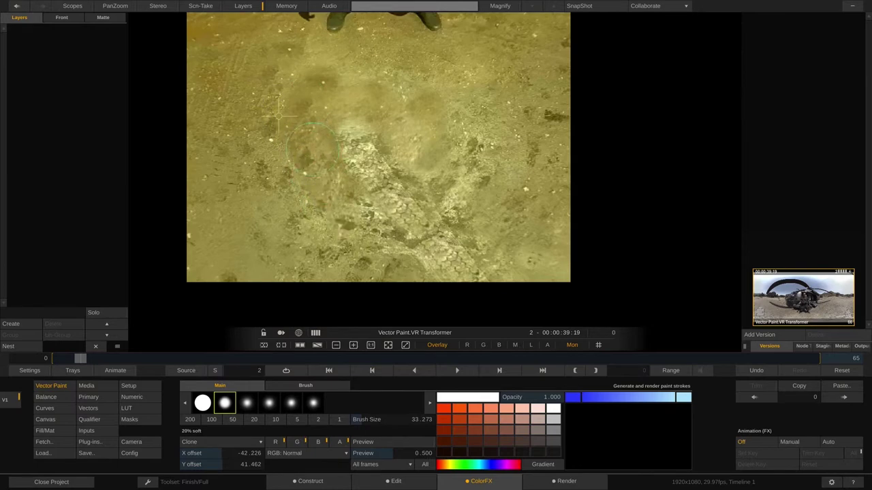
left_click(524, 99, "ctrl")
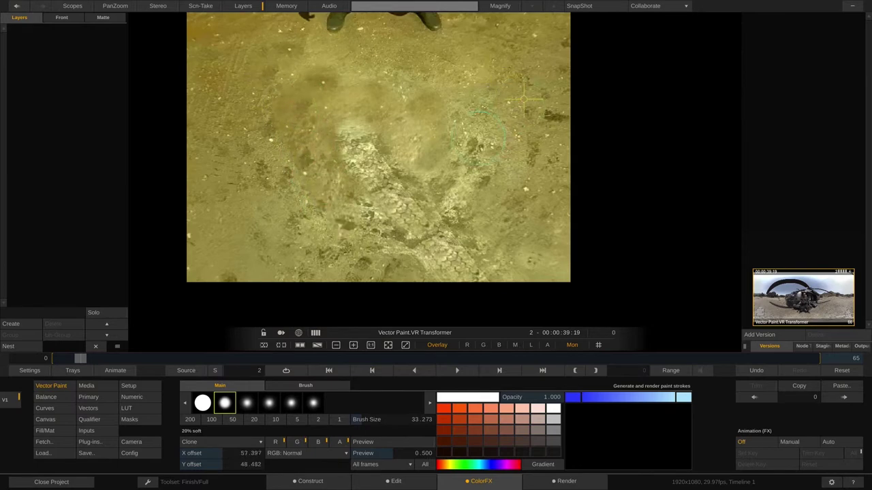
mouse_move(524, 99)
left_mouse_down()
mouse_move(470, 93)
mouse_move(487, 158)
mouse_move(495, 105)
mouse_move(450, 67)
mouse_move(494, 147)
mouse_move(412, 67)
mouse_move(526, 153)
mouse_move(521, 145)
mouse_move(482, 156)
left_mouse_up()
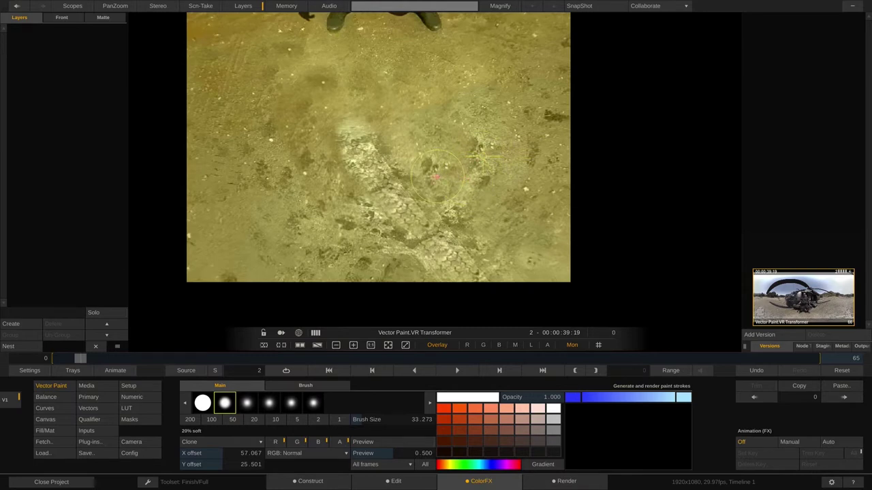
scroll(483, 155, "down", 6)
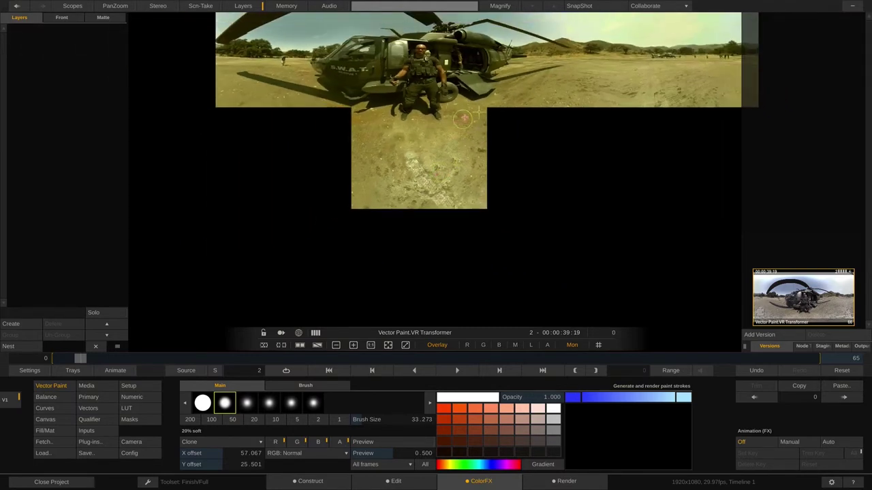
left_click_drag(434, 114, 387, 230)
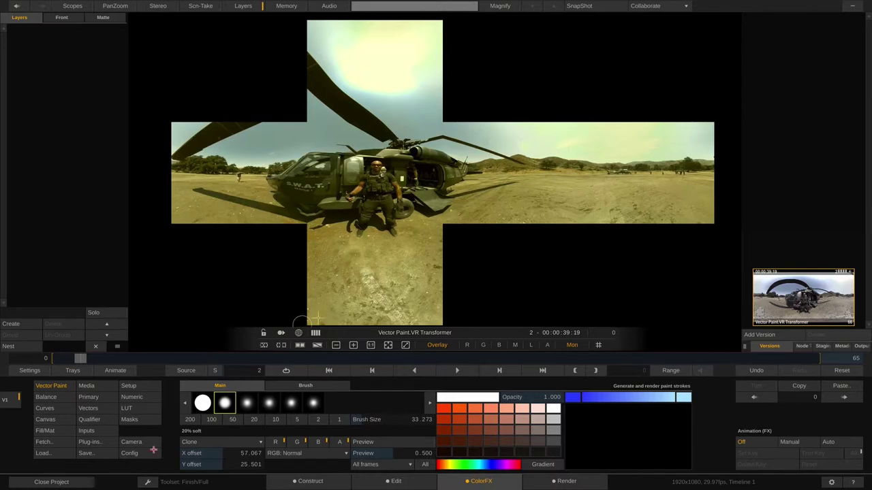
Step: Apply the Assimilate Inc VR Transformer effect on the painted clip's node and set its conversion to Cubic -> Equirectangular
left_click(88, 442)
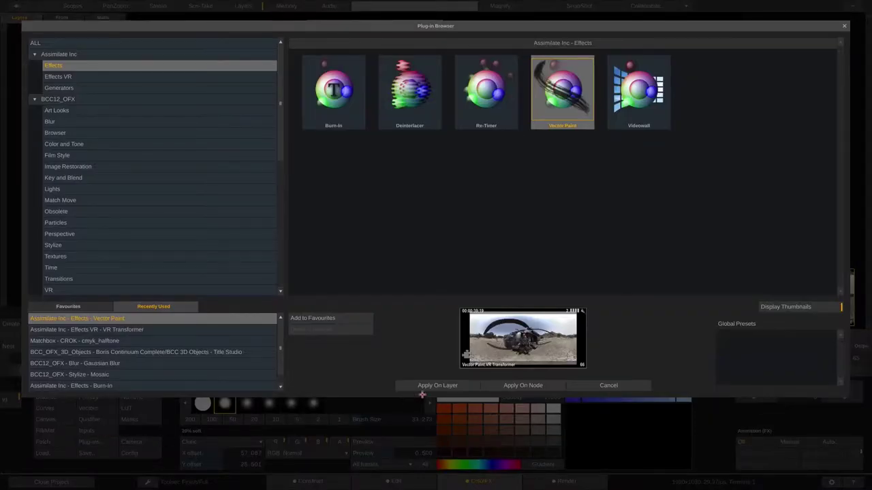
left_click(73, 77)
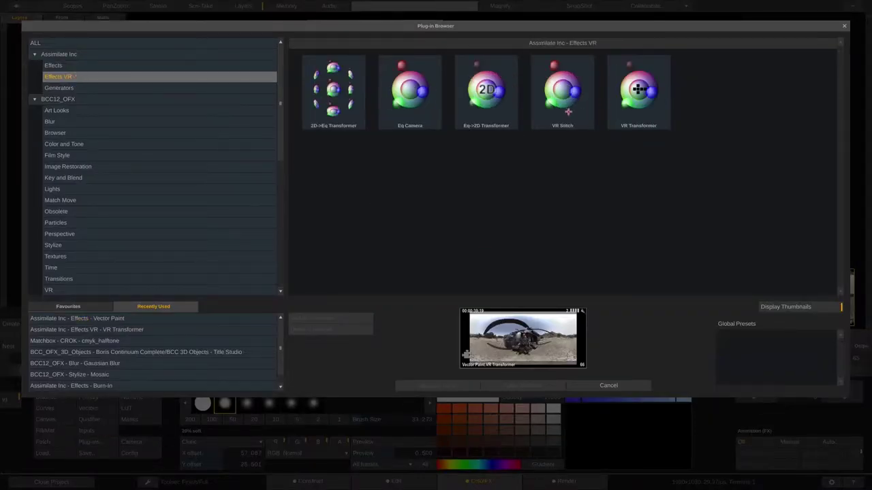
left_click(639, 92)
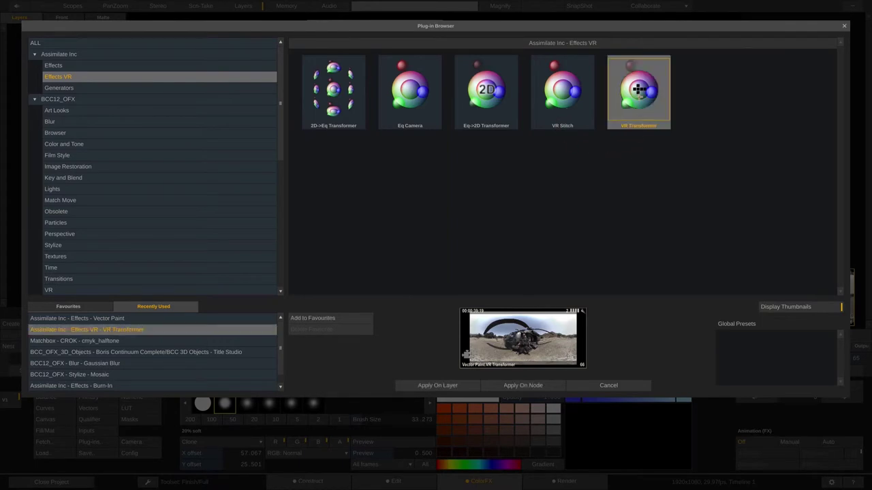
left_click(516, 386)
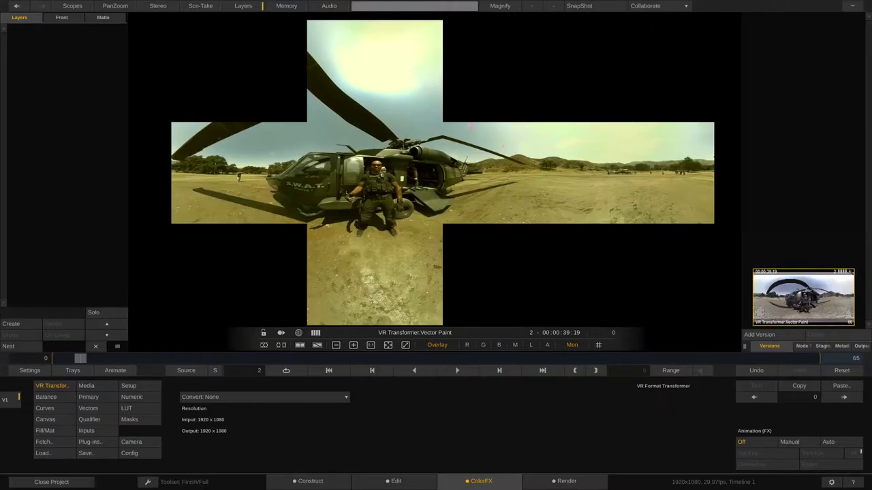
left_click(268, 398)
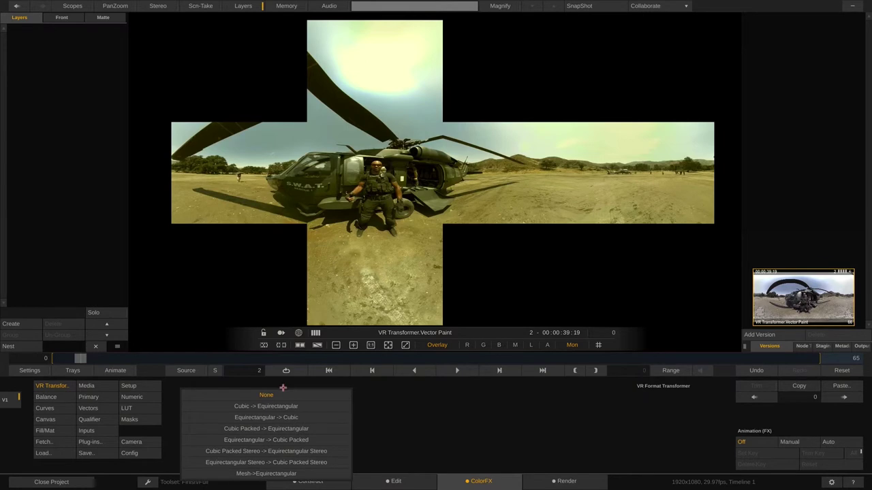
left_click(279, 406)
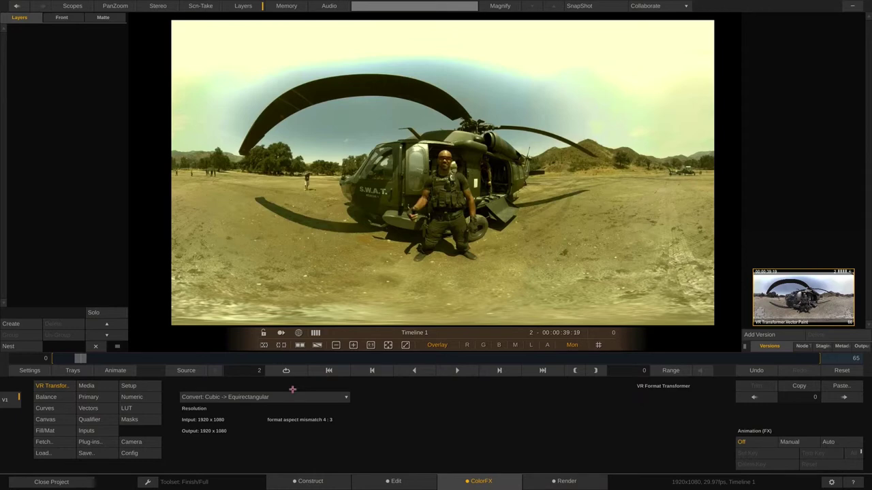
Step: Scrub and play the converted equirectangular clip to check the paint work over time, stopping at frame 44
left_click_drag(301, 358, 383, 357)
key("space")
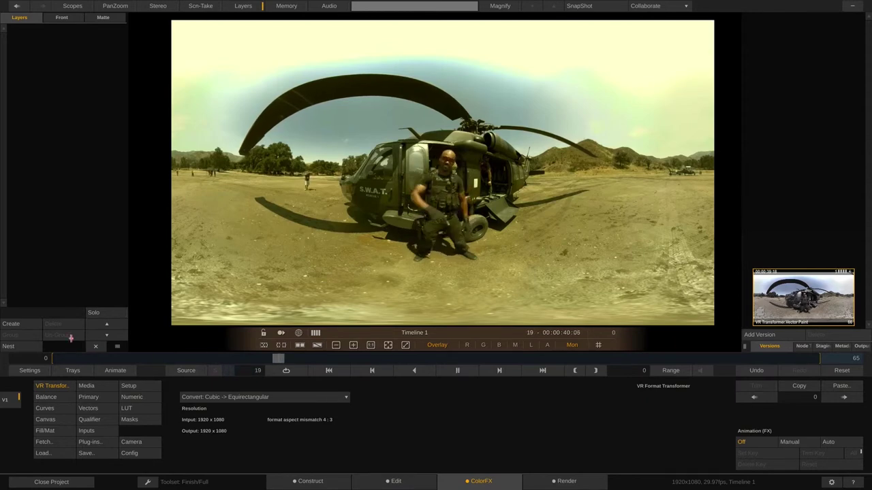
key("space")
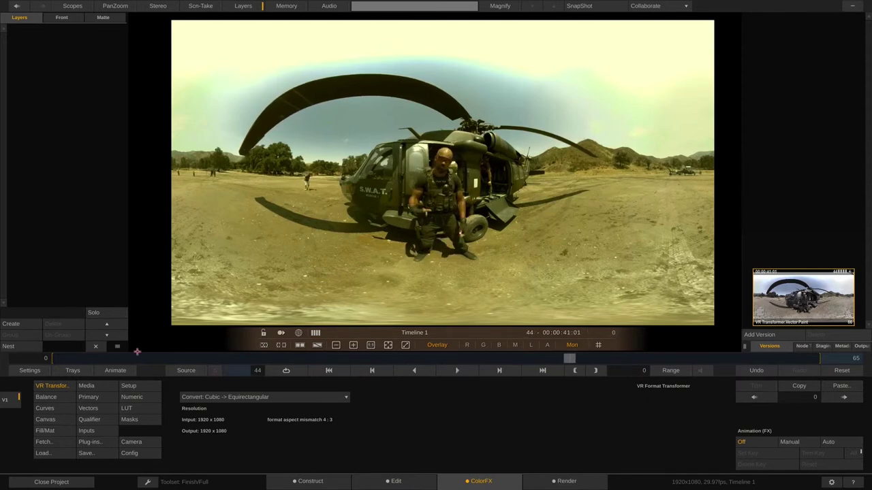
Step: Inspect the helicopter, sky and ground in the 360 spherical view from the Edit module, and return to the flat view
left_click(405, 479)
left_click(298, 333)
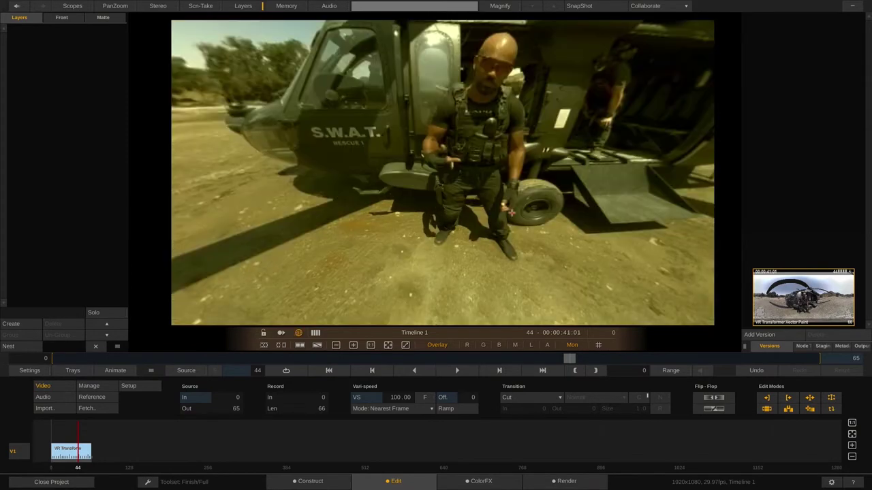
left_click_drag(511, 212, 554, 225)
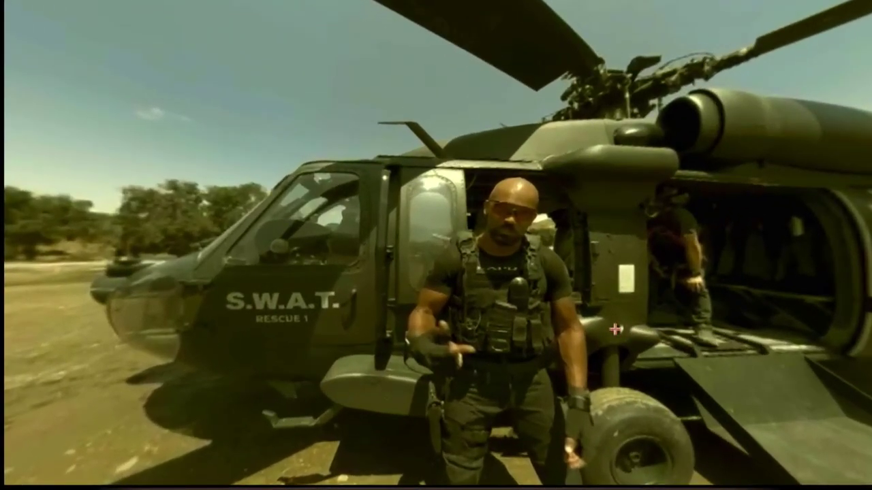
left_click_drag(615, 330, 340, 141)
left_click_drag(426, 360, 442, 291)
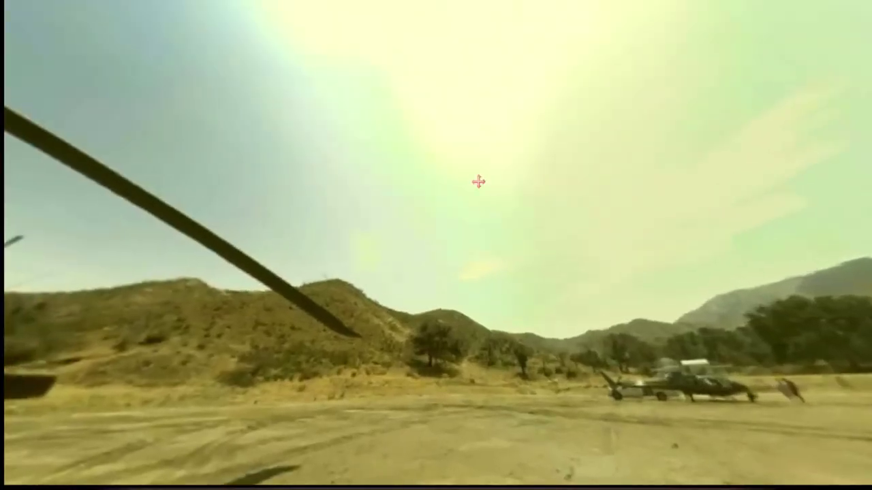
left_click_drag(478, 182, 168, 220)
left_click_drag(609, 343, 410, 241)
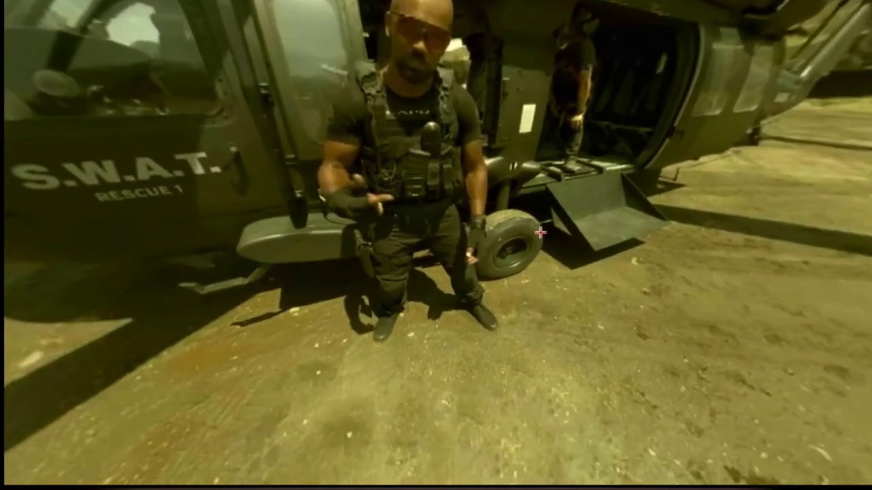
left_click_drag(551, 356, 463, 362)
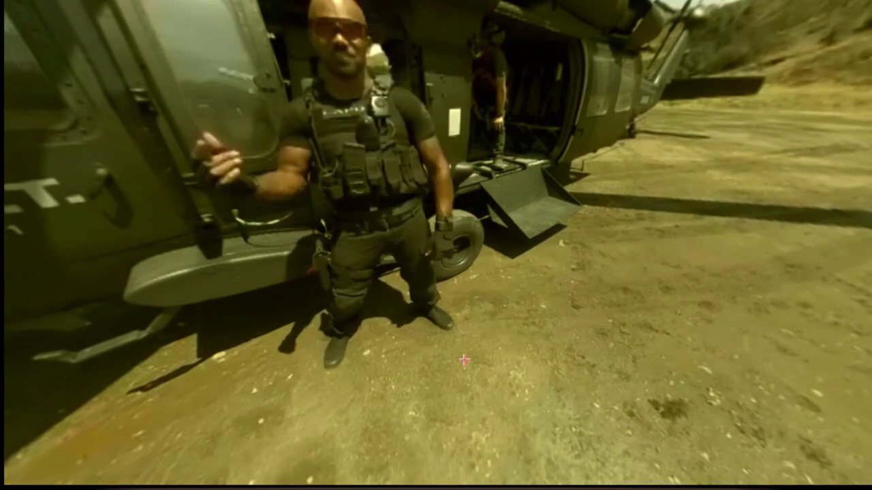
left_click_drag(463, 362, 439, 297)
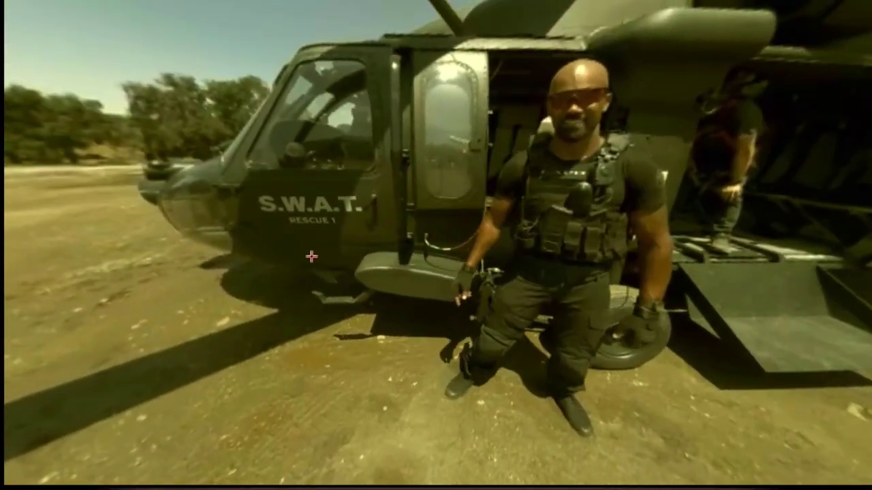
left_click_drag(310, 253, 420, 294)
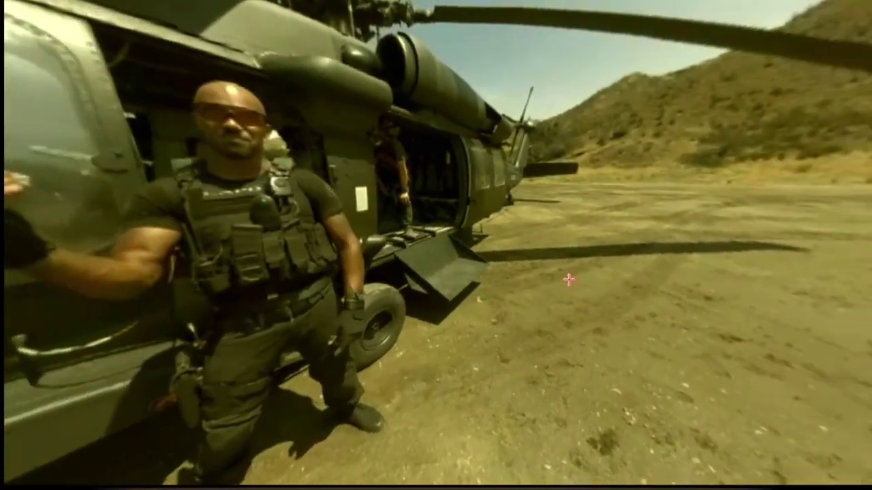
left_click_drag(567, 278, 523, 279)
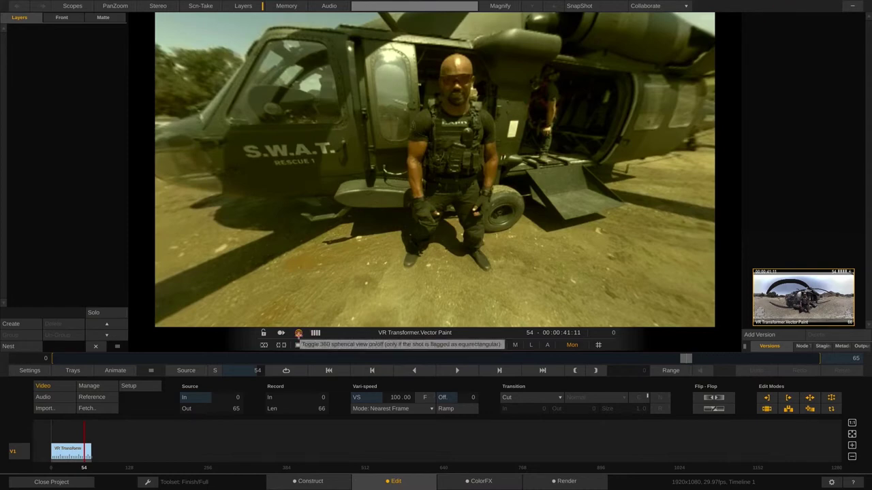
left_click(298, 333)
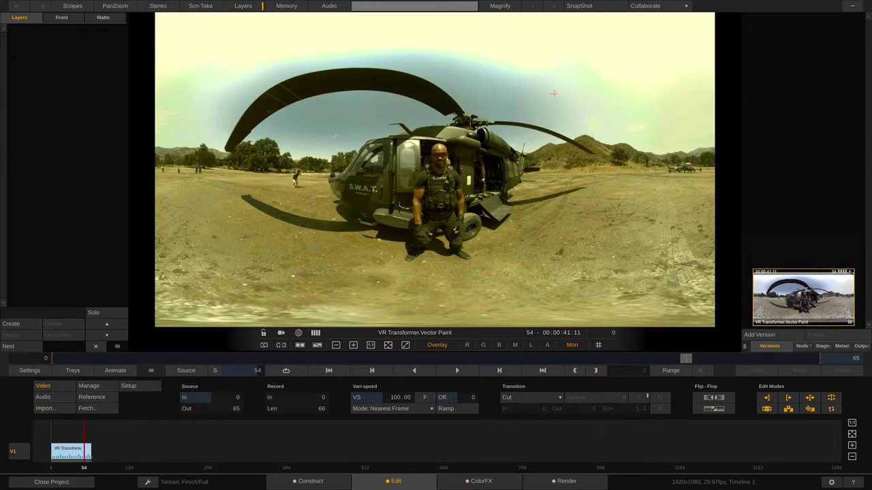
Step: Draw a closed free-form canvas shape on a new ColorFX layer around the right-hand sky, following the hills and extending past the image's right edge
left_click(482, 481)
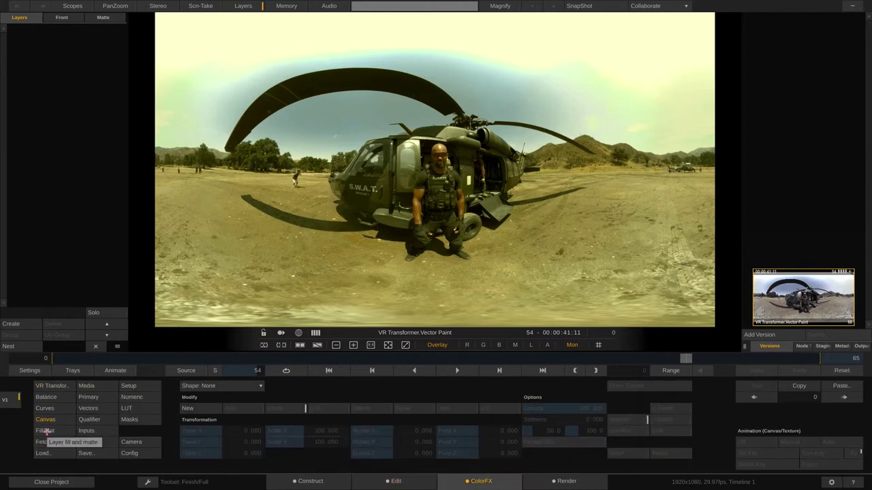
left_click(212, 386)
left_click(216, 395)
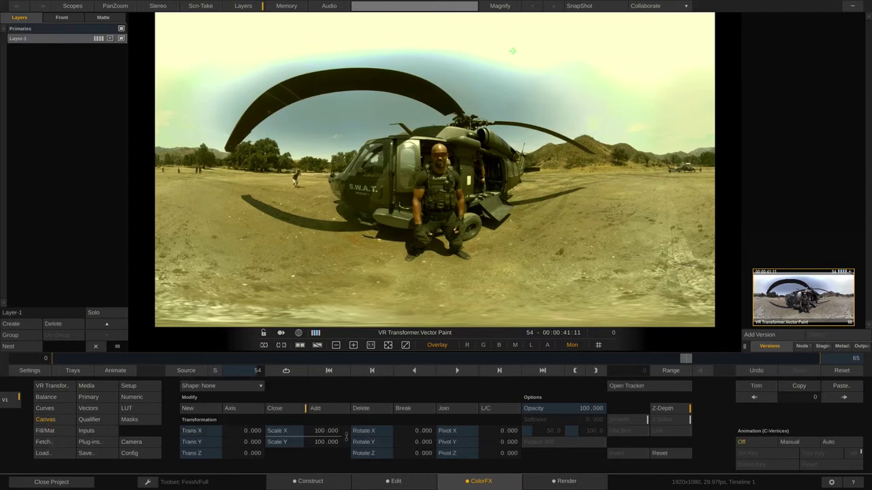
scroll(513, 50, "down", 1)
scroll(512, 51, "down", 2)
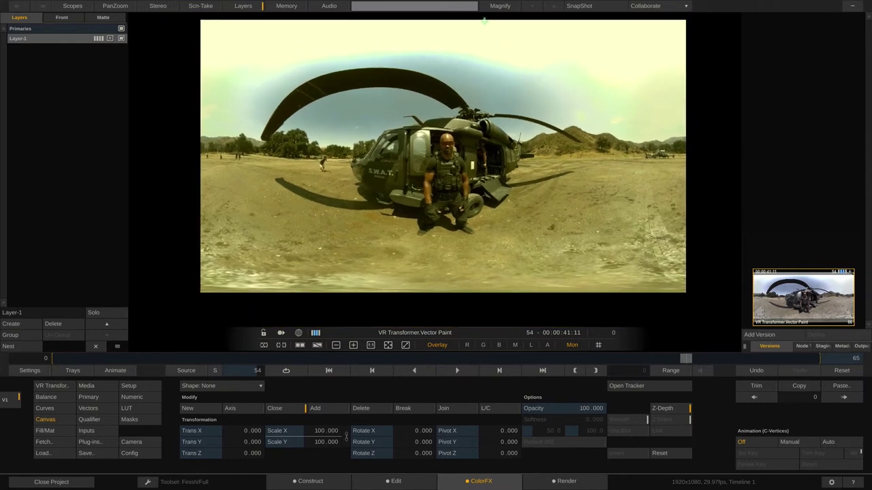
left_click(501, 18)
left_click(636, 138)
left_click(680, 134)
left_click(694, 134)
left_click(710, 135)
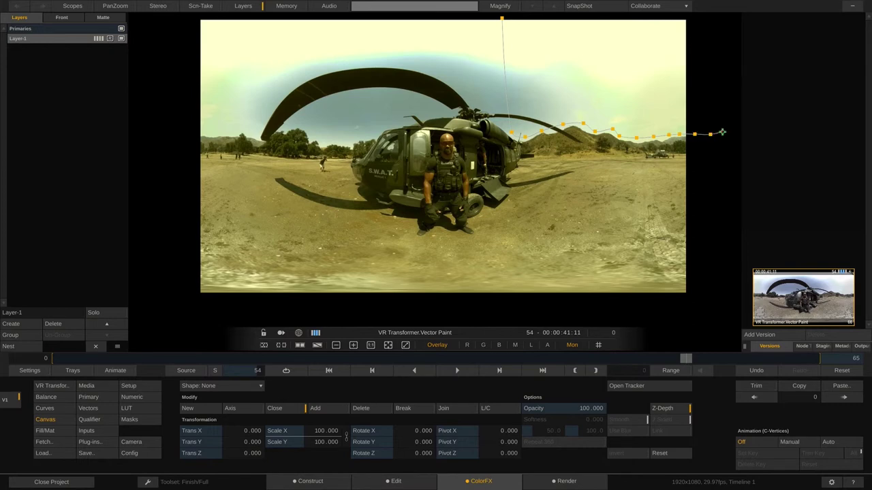
left_click(722, 132)
left_click(733, 134)
left_click(732, 15)
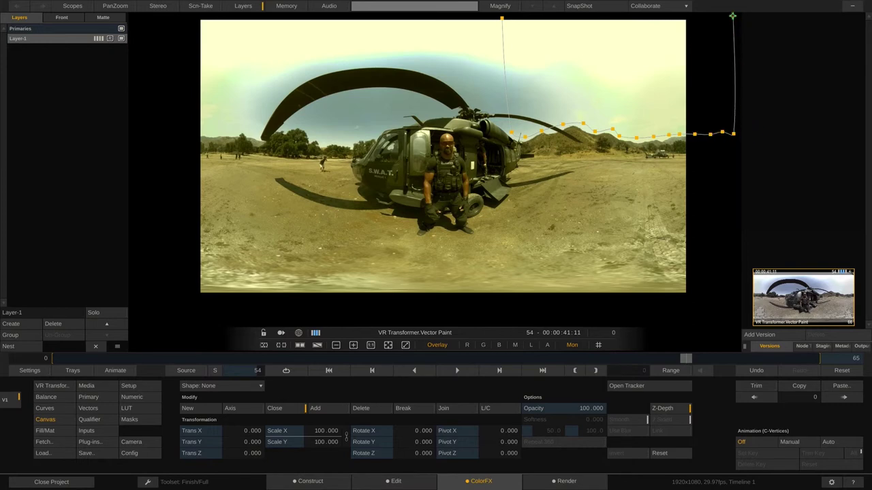
left_click(502, 17)
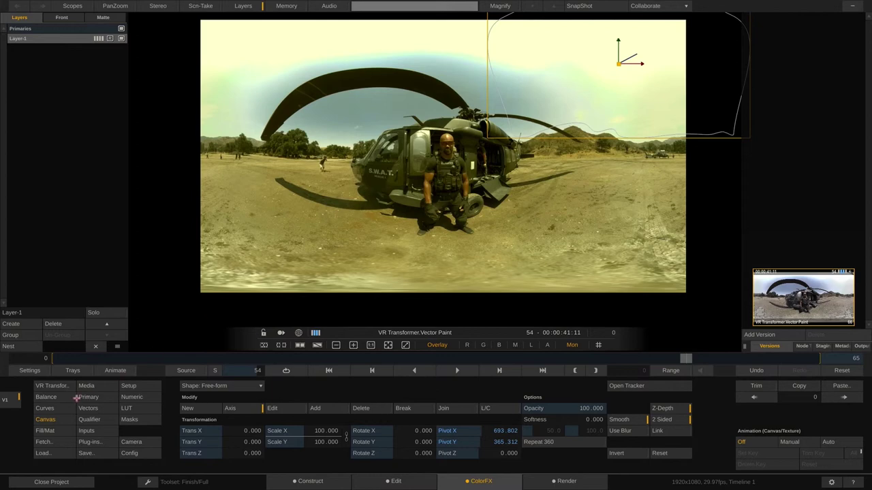
Step: Set the sky shape's color offset to red 91.12 and green -42.75, and inspect its cut-off edge in the 360 spherical view
left_click(48, 398)
left_click_drag(221, 427, 241, 440)
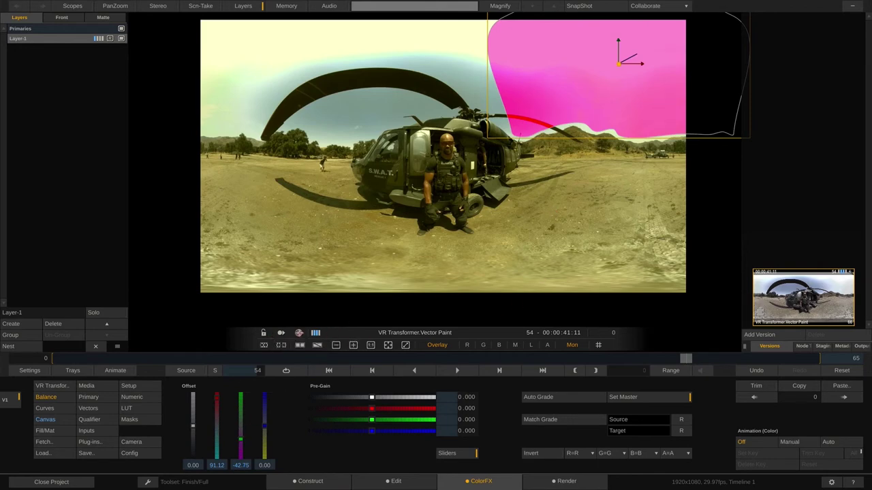
left_click(299, 333)
left_click_drag(590, 149, 481, 132)
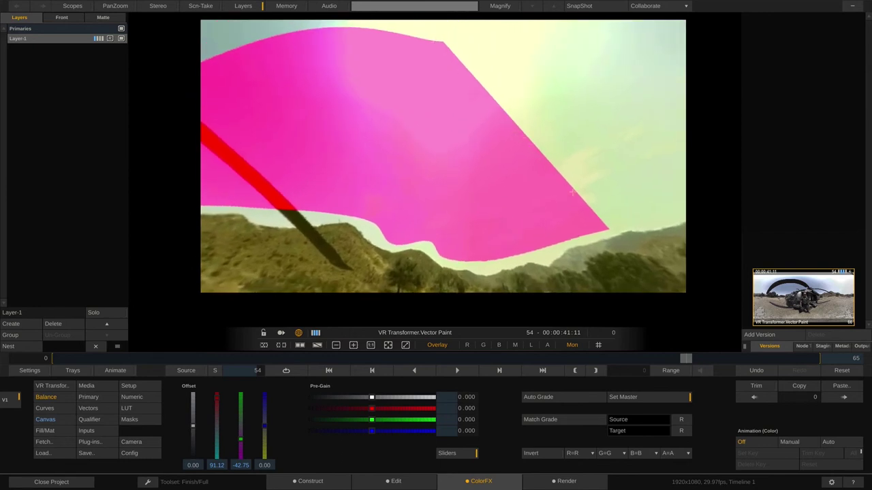
left_click_drag(591, 162, 555, 185)
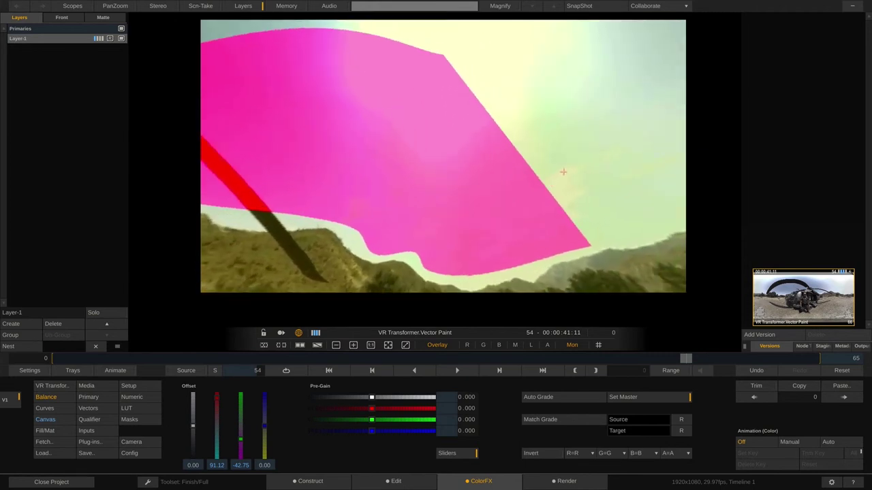
Step: Return to the flat equirectangular view and enable Repeat 360 for the free-form sky shape so it wraps around the image edge
left_click(298, 332)
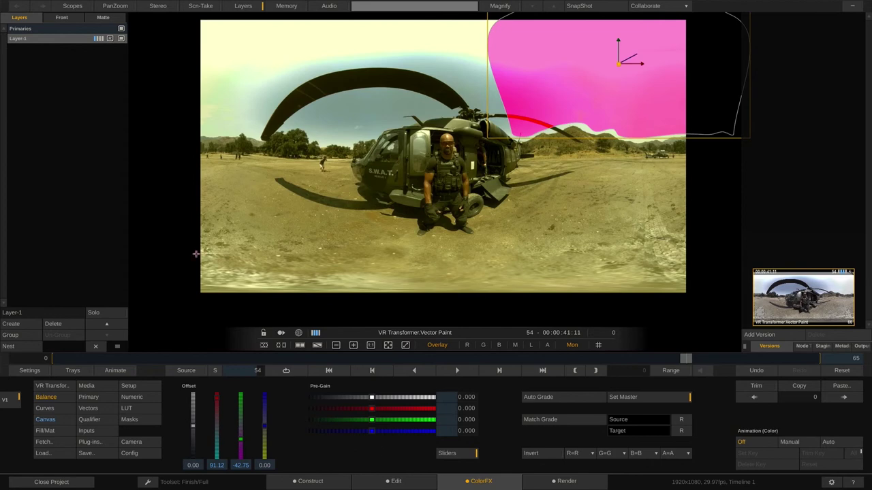
left_click(46, 419)
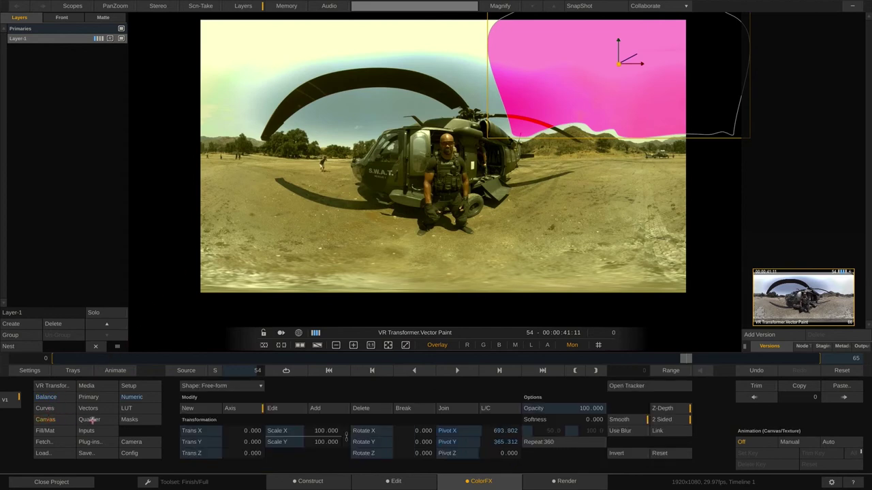
left_click(543, 443)
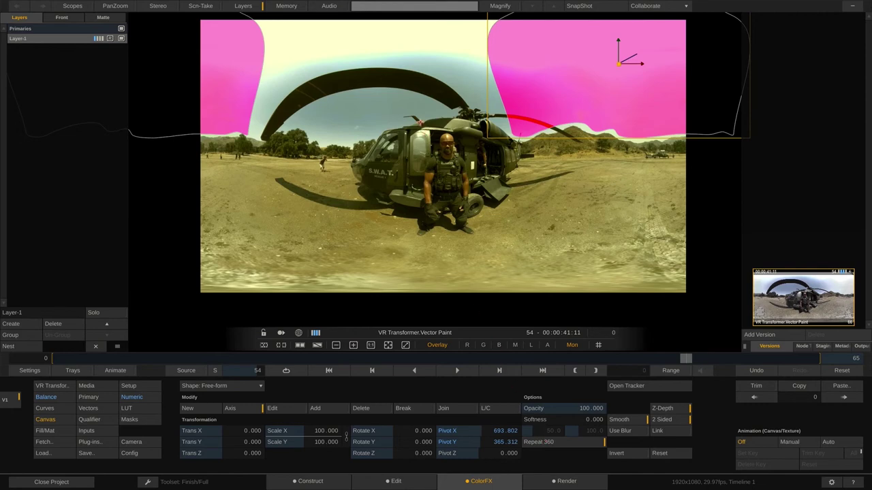
Step: Move the sky shape's upper and lower outer vertices further beyond the image's right edge, and inspect the wrapped shape in the 360 spherical view
left_click_drag(424, 112, 428, 135)
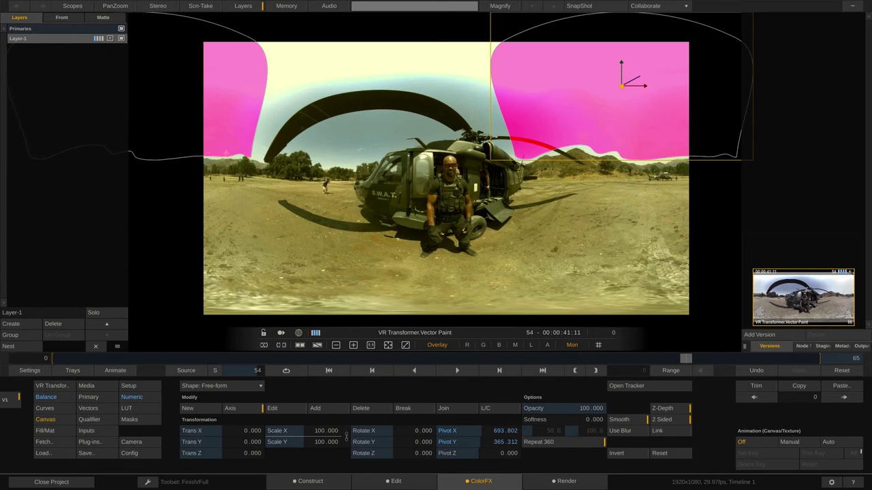
left_click(292, 409)
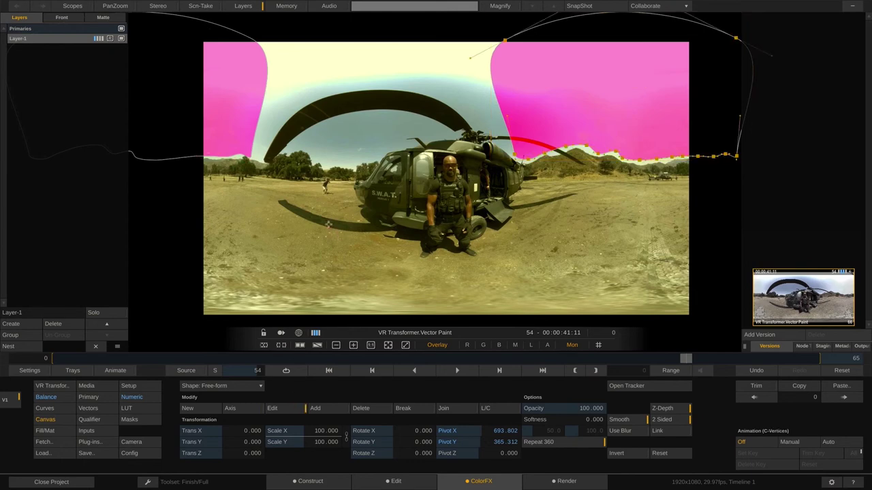
left_click_drag(671, 156, 748, 156)
left_click_drag(737, 37, 781, 39)
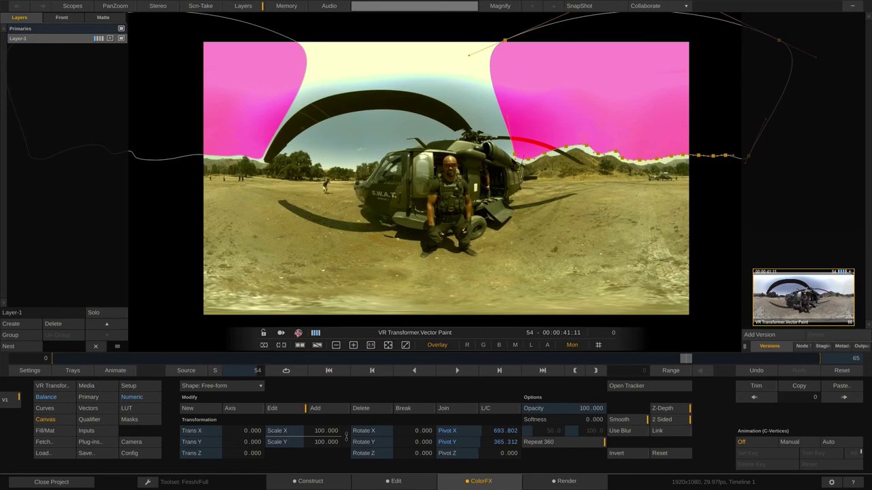
left_click(298, 332)
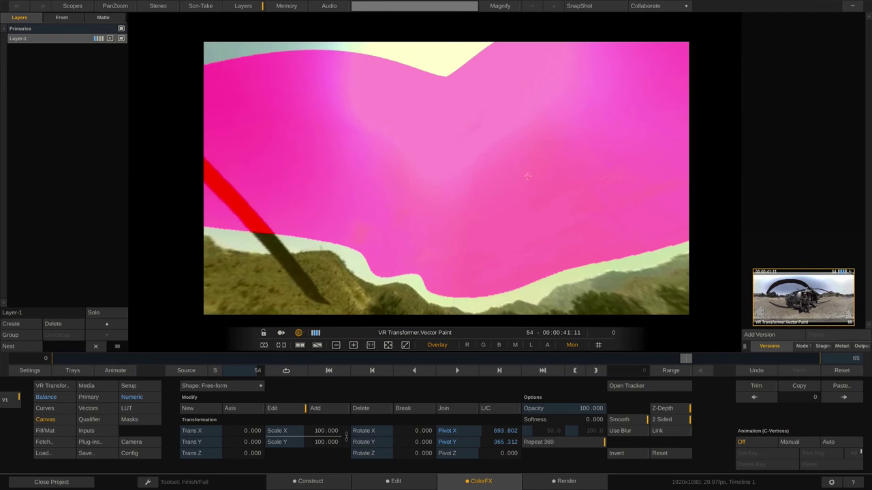
left_click_drag(529, 176, 493, 229)
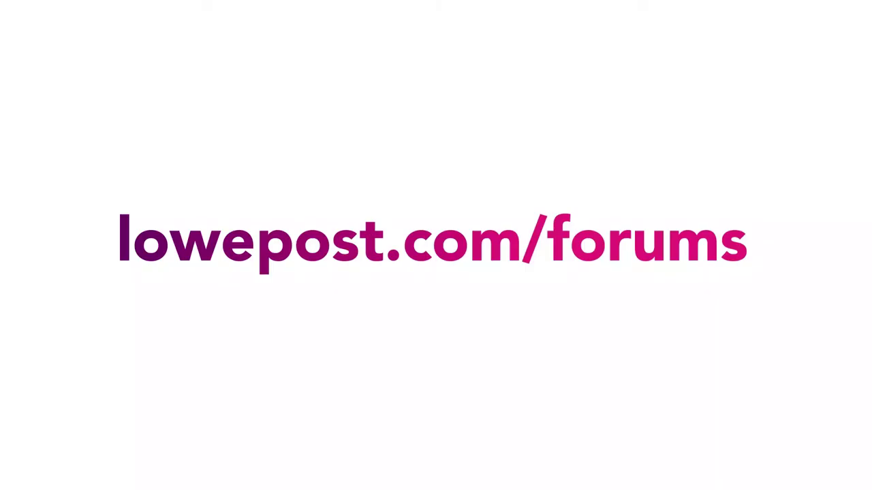